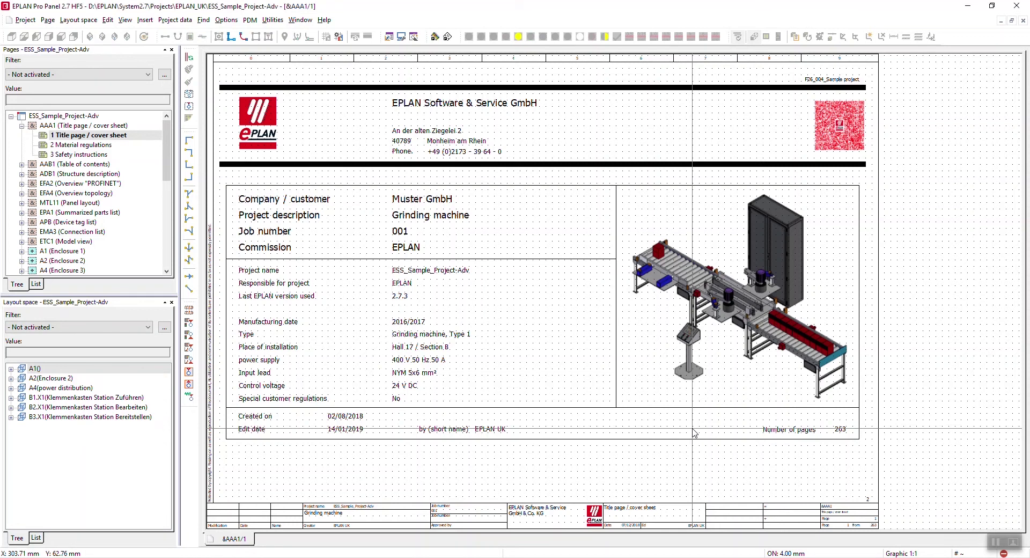
Page forward through the project to the parts lists, then back to the title page.
key("Page_Down")
key("Page_Down")
key("Page_Down")
key("Page_Down")
key("Page_Down")
key("Page_Down")
key("Page_Down")
key("Page_Down")
key("Page_Down")
key("Page_Down")
key("Page_Down")
key("Page_Down")
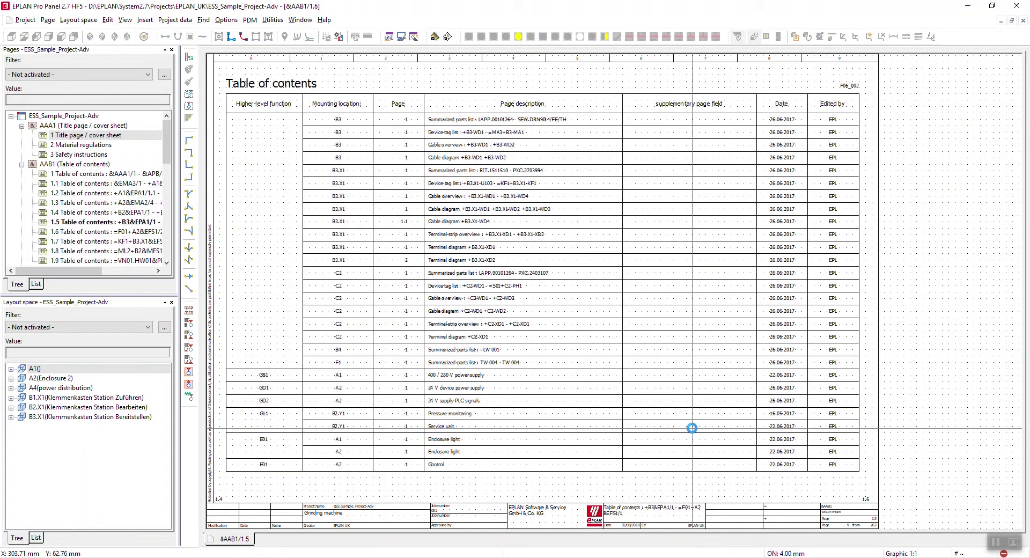
key("Page_Down")
key("Page_Down")
key("Page_Down")
key("Page_Down")
key("Page_Down")
key("Page_Down")
key("Page_Down")
key("Page_Down")
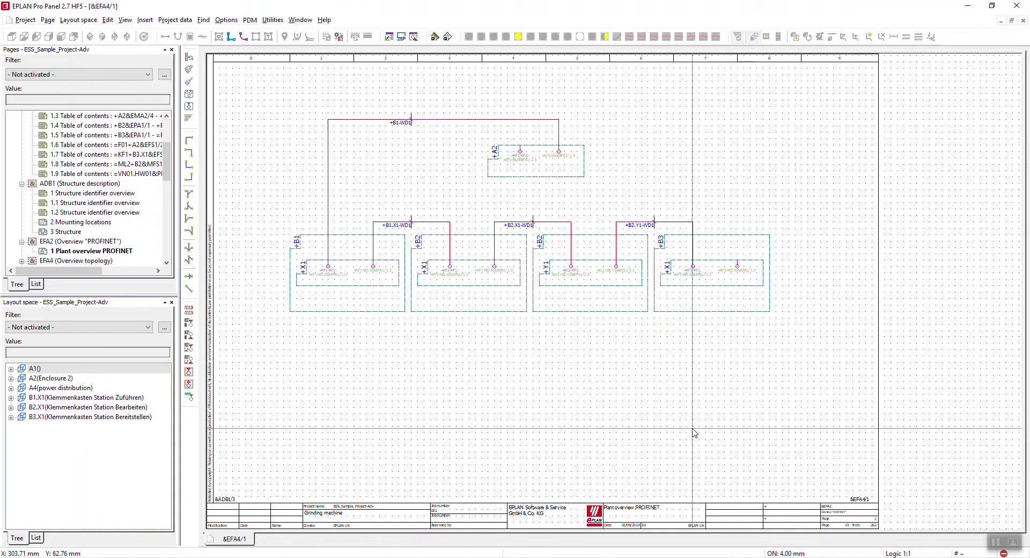
key("Page_Down")
key("Page_Down")
key("Page_Down")
key("Page_Down")
key("Page_Down")
key("Page_Down")
key("Page_Down")
key("Page_Down")
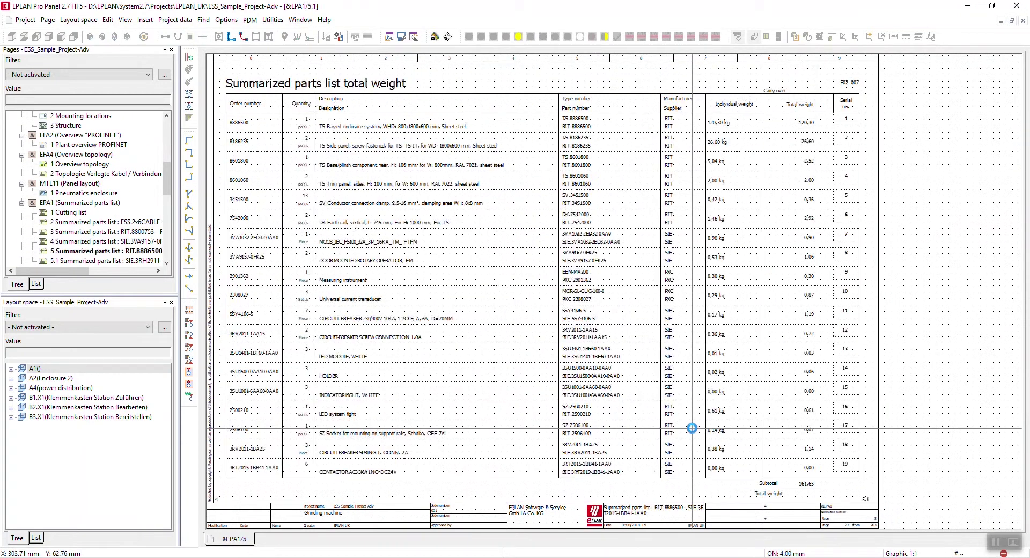
key("Page_Up")
key("Page_Up")
key("Page_Up")
key("Page_Up")
key("Page_Up")
key("Page_Up")
key("Page_Up")
key("Page_Up")
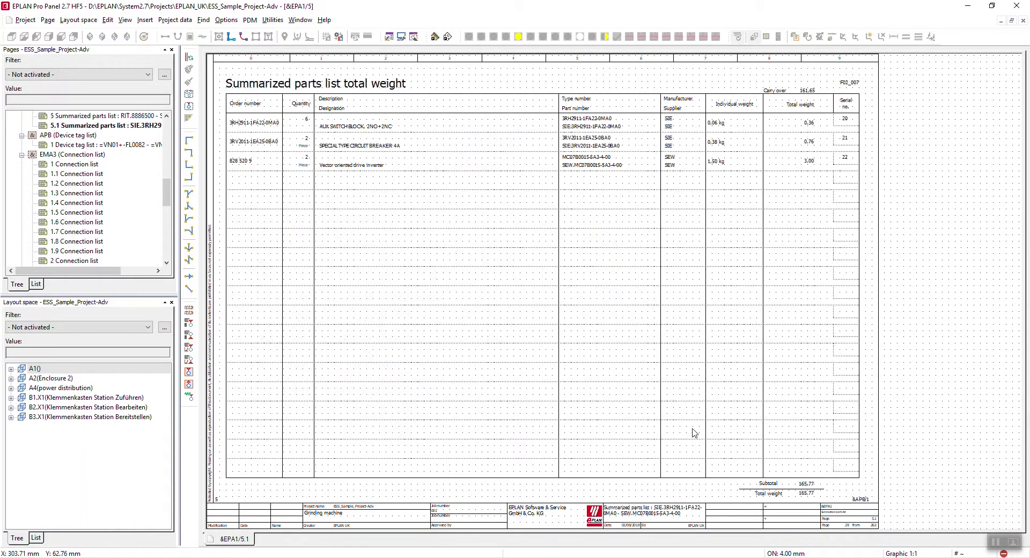
key("Page_Up")
key("Page_Up")
key("Page_Up")
key("Page_Up")
key("Page_Up")
key("Page_Up")
key("Page_Up")
key("Page_Up")
key("Page_Up")
key("Page_Up")
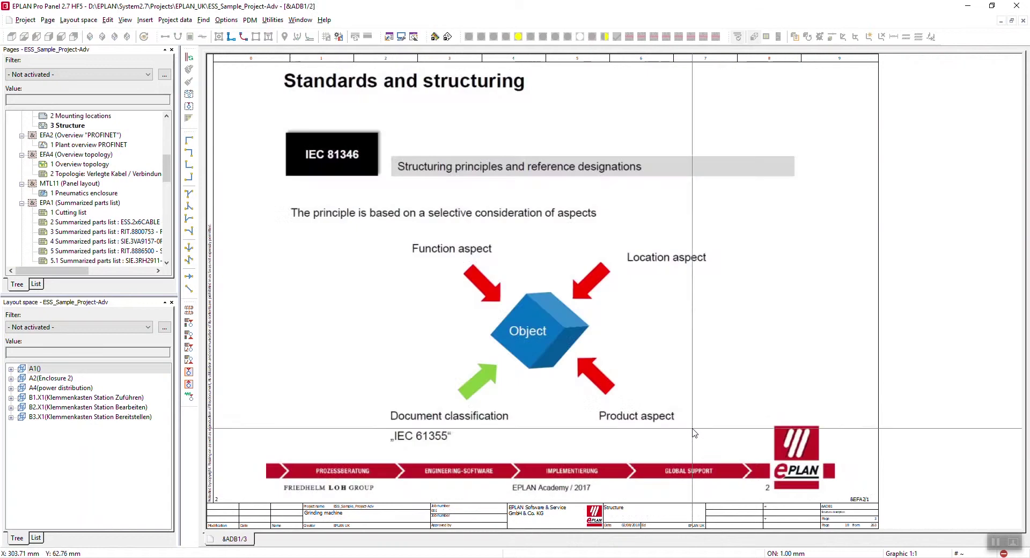
key("Page_Up")
key("Page_Up")
key("Page_Up")
key("Page_Up")
key("Page_Up")
key("Page_Up")
key("Page_Up")
key("Page_Up")
key("Page_Up")
key("Page_Up")
key("Page_Up")
key("Page_Up")
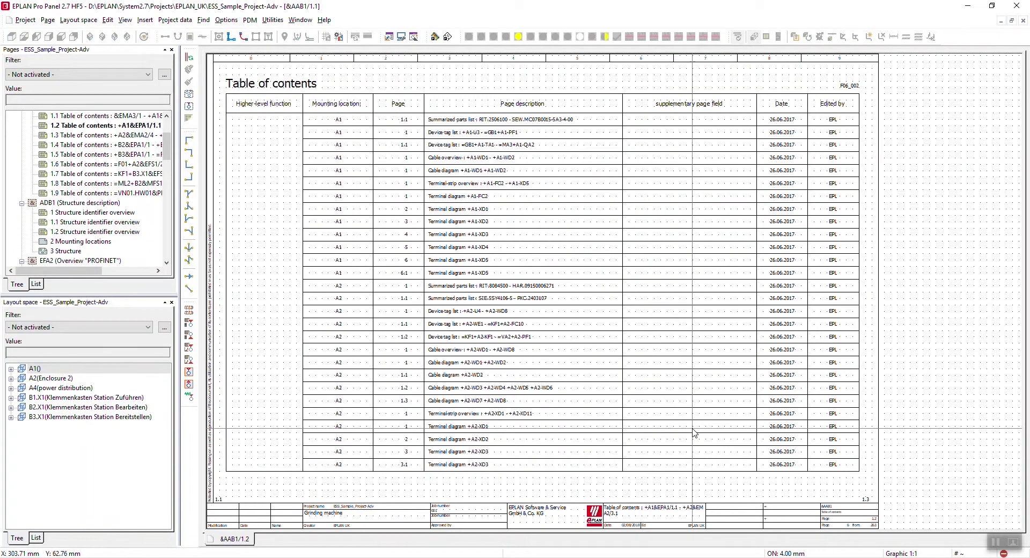
key("Page_Up")
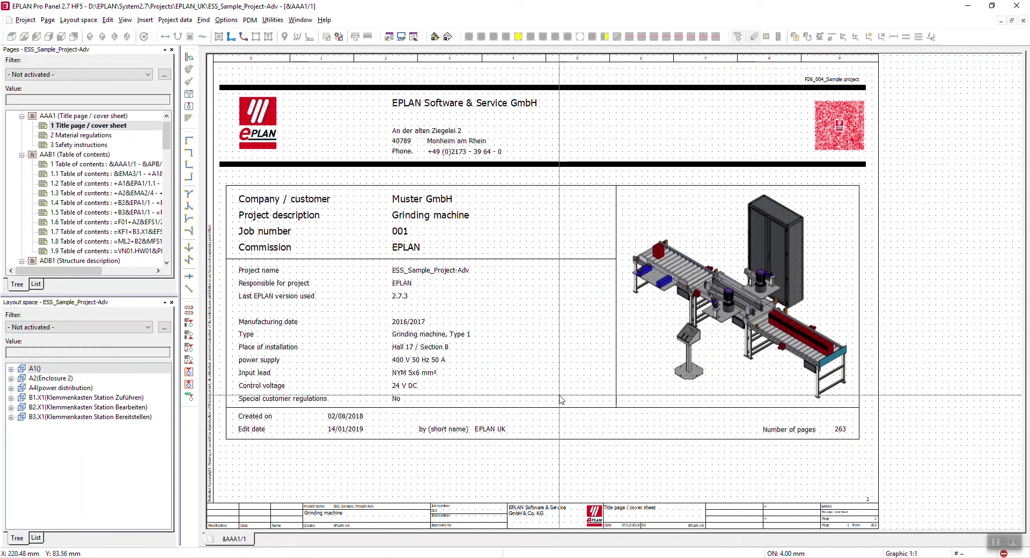
Select the ESS_Sample_Project-Adv project root and open its Back up projects dialog.
scroll(168, 127, "up", 1)
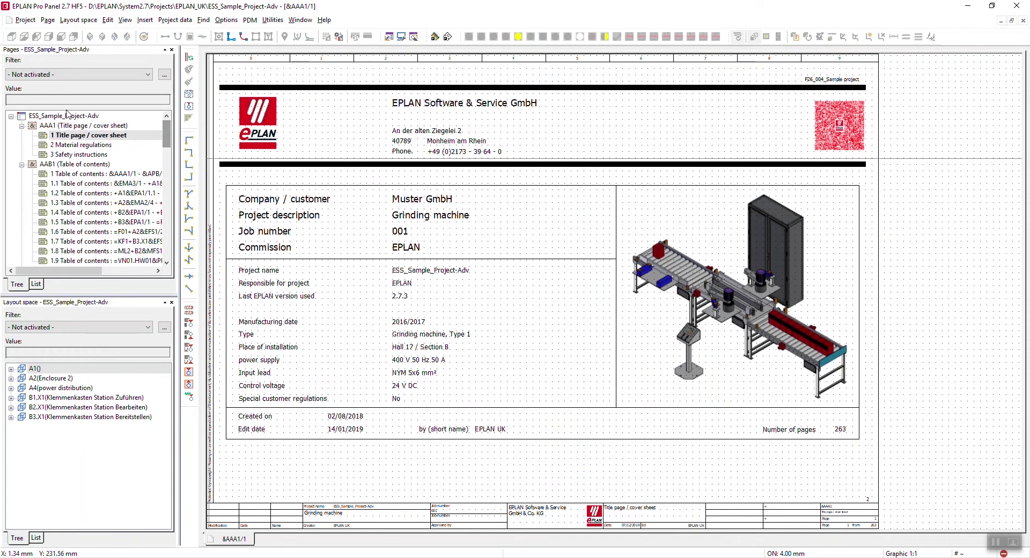
left_click(65, 115)
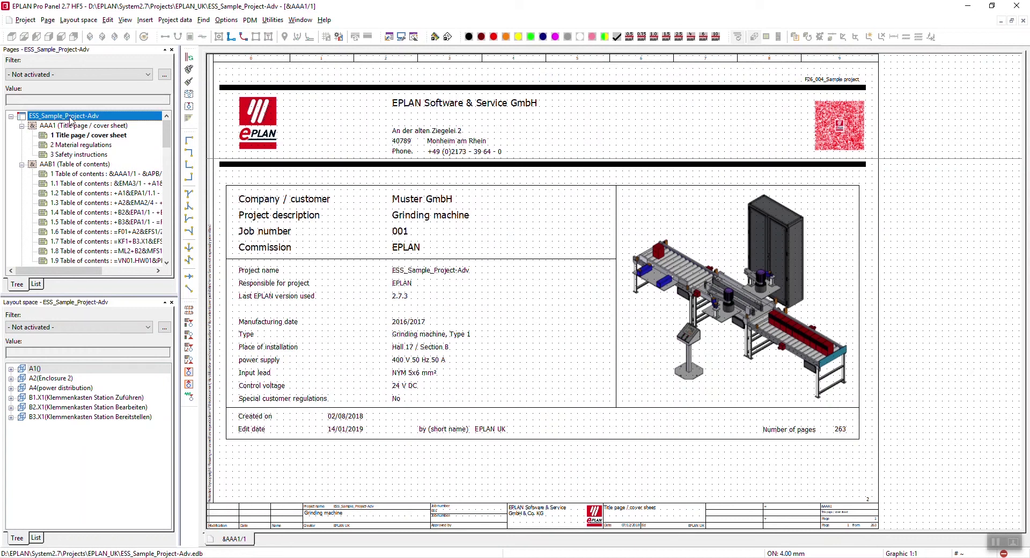
left_click(25, 20)
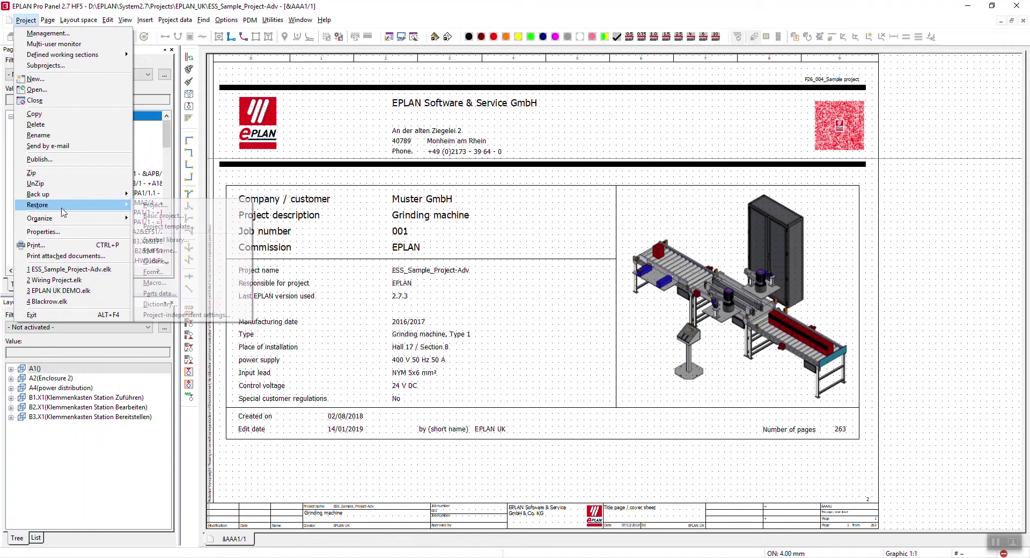
mouse_move(76, 195)
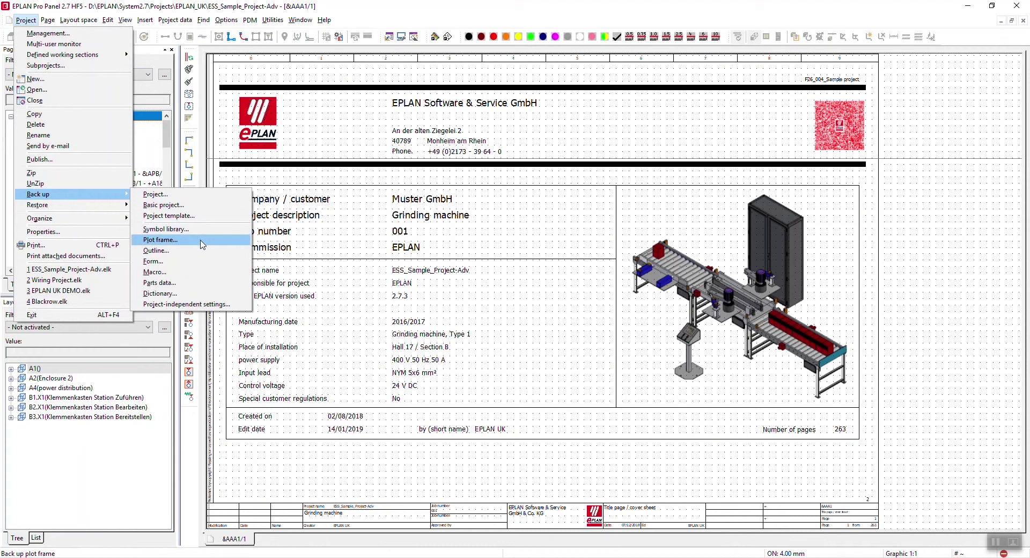
left_click(185, 200)
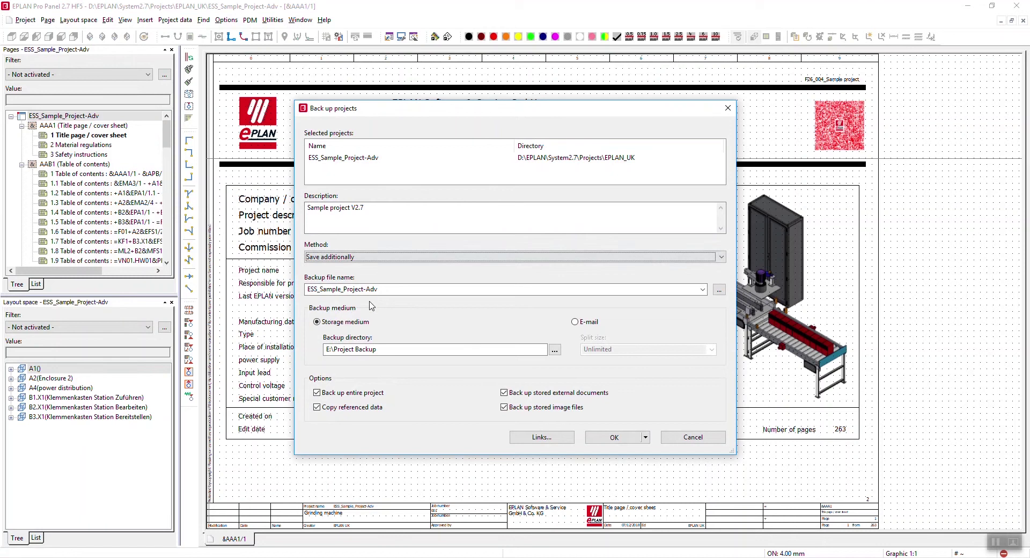
Choose 'File off for external editing' as the backup method.
left_click(360, 258)
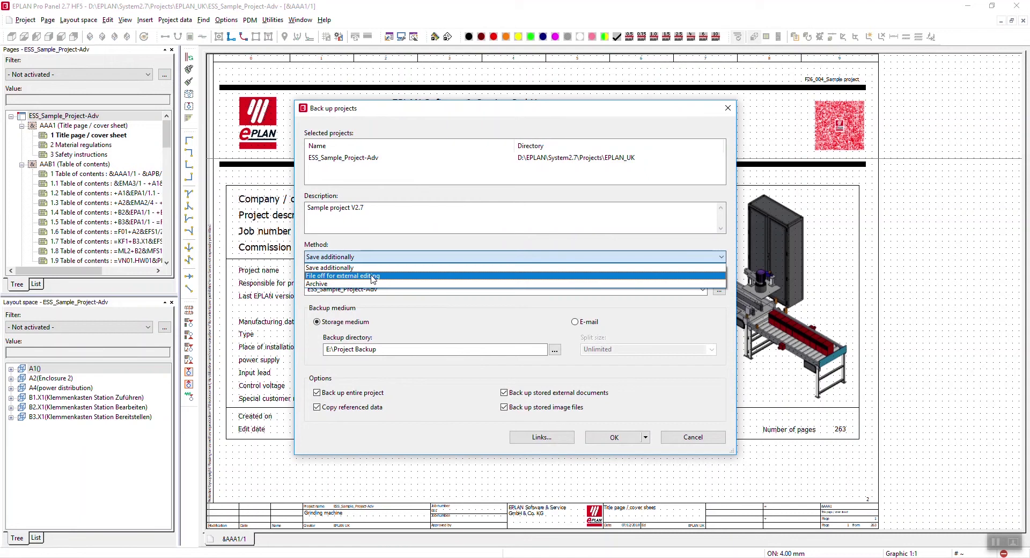
left_click(373, 277)
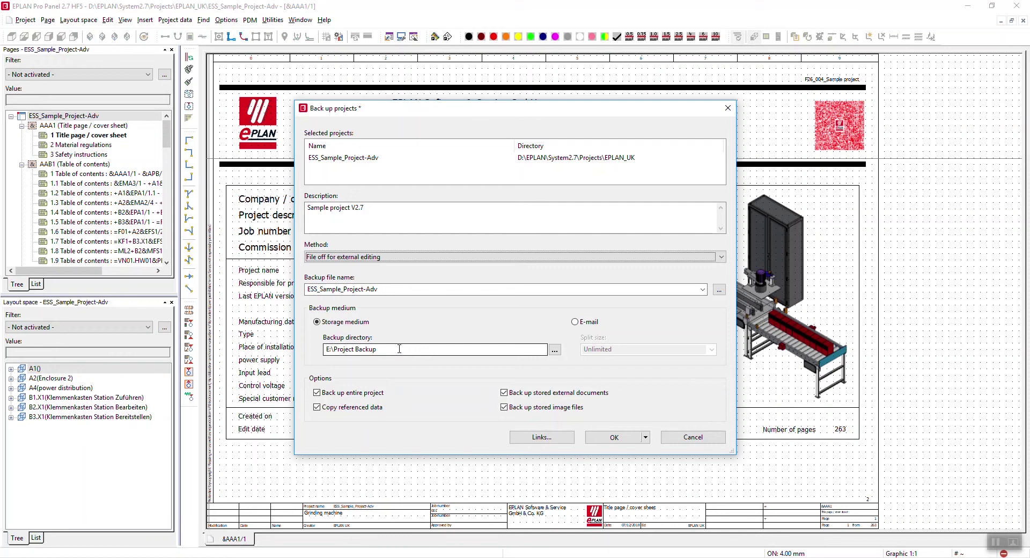
Run the file-off, confirming the overwrite and the Drive E: prompt, and acknowledge success.
left_click(614, 438)
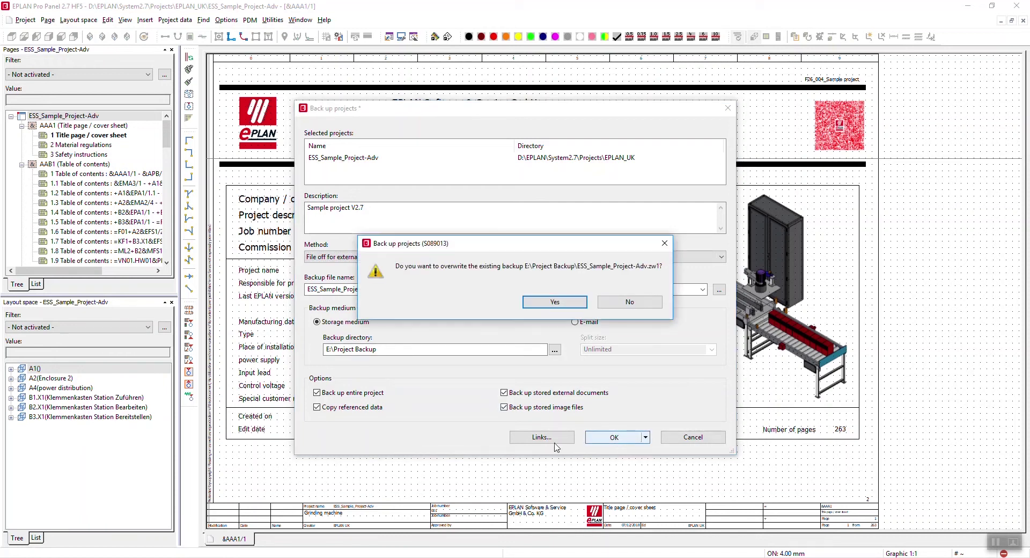
left_click(555, 302)
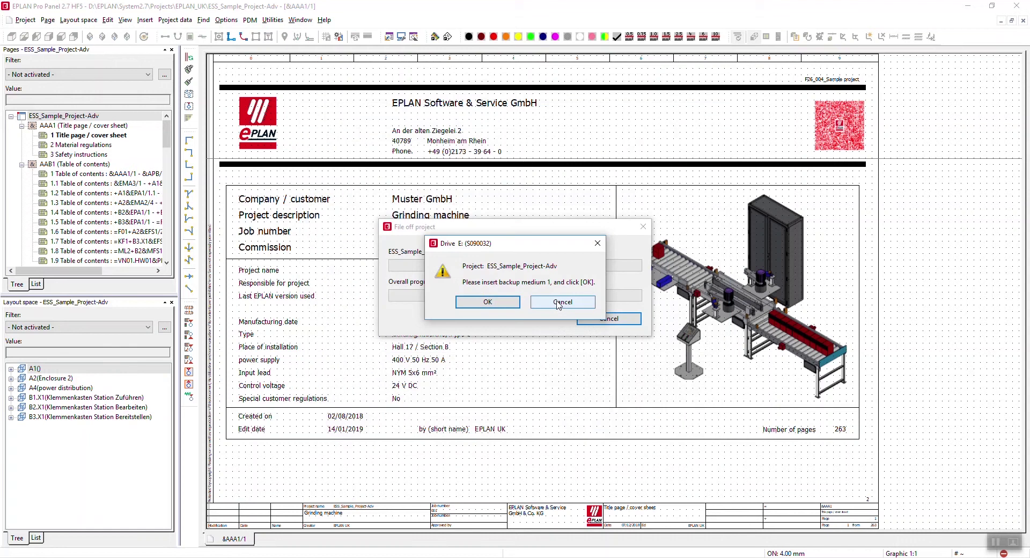
left_click(504, 305)
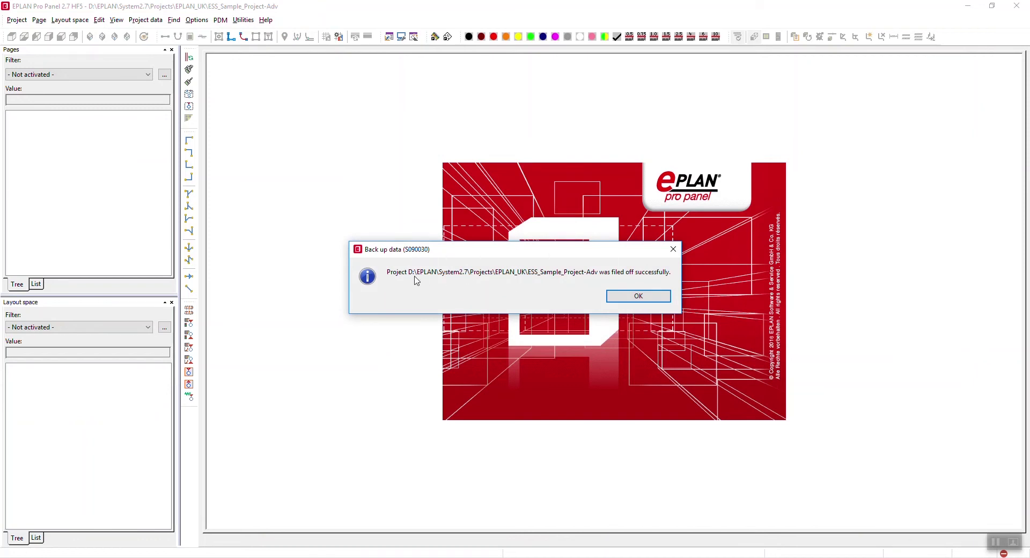
left_click(626, 305)
Open the filed-off ESS_Sample_Project-Adv.els from the EPLAN_UK folder and acknowledge the read-only warning.
left_click(16, 22)
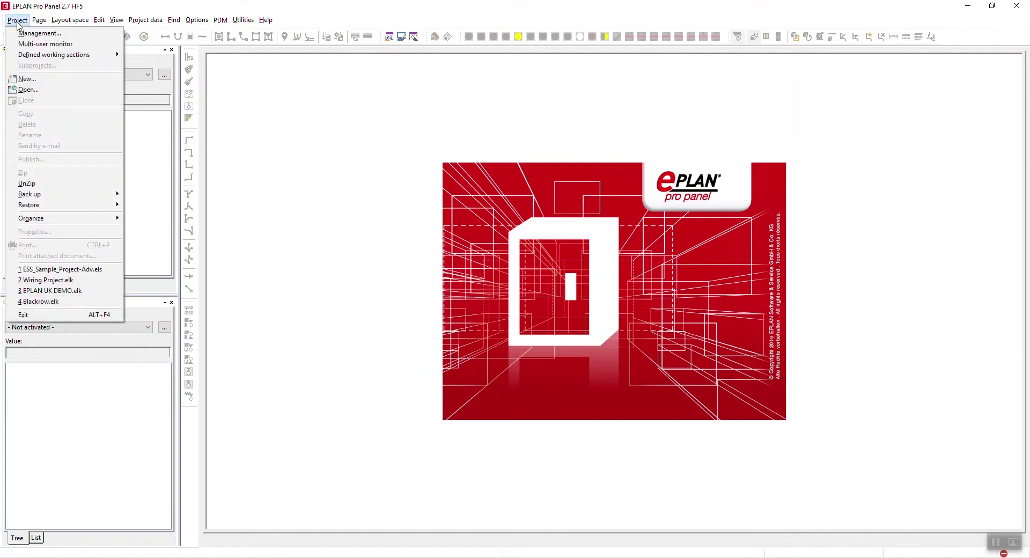
left_click(38, 89)
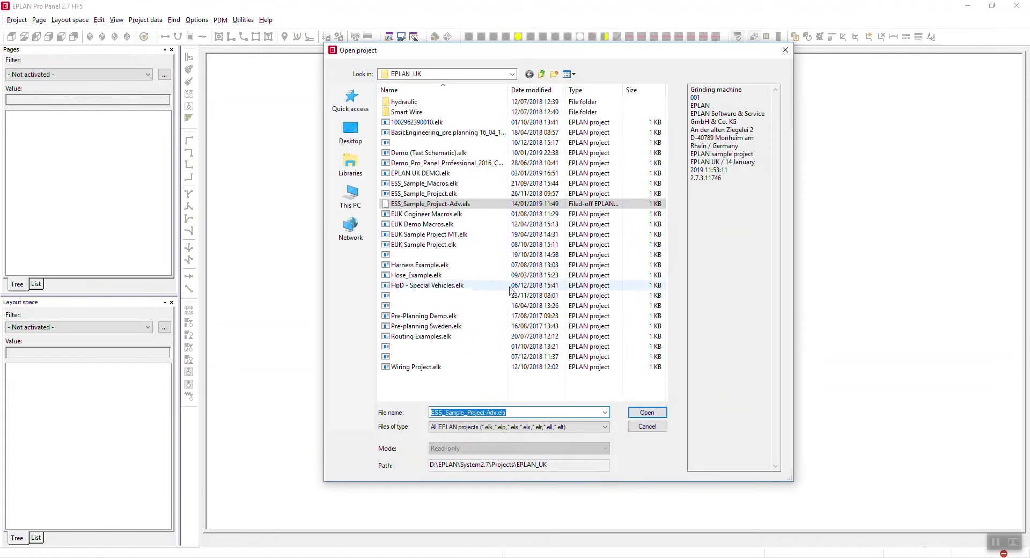
left_click(417, 206)
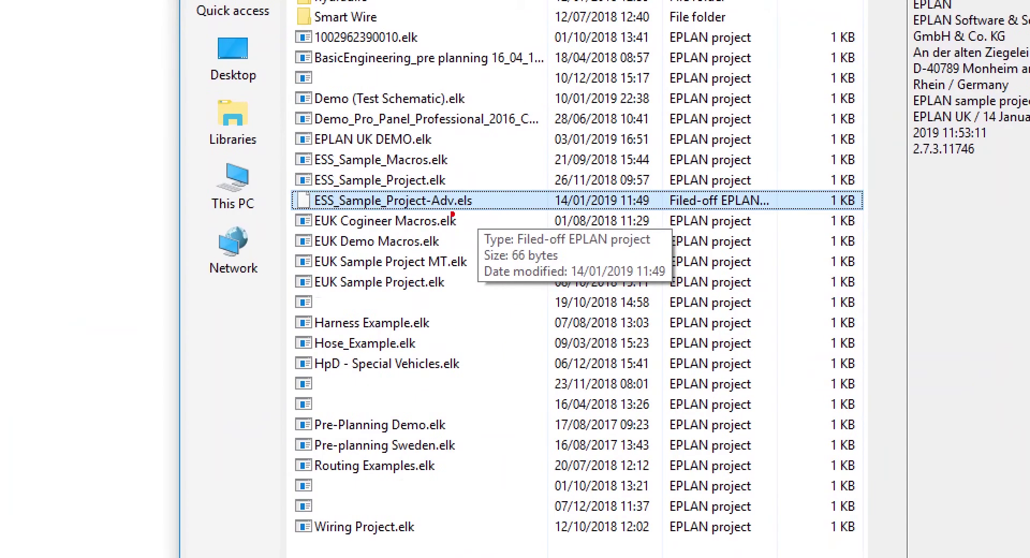
left_click_drag(444, 209, 480, 213)
left_click_drag(659, 212, 777, 213)
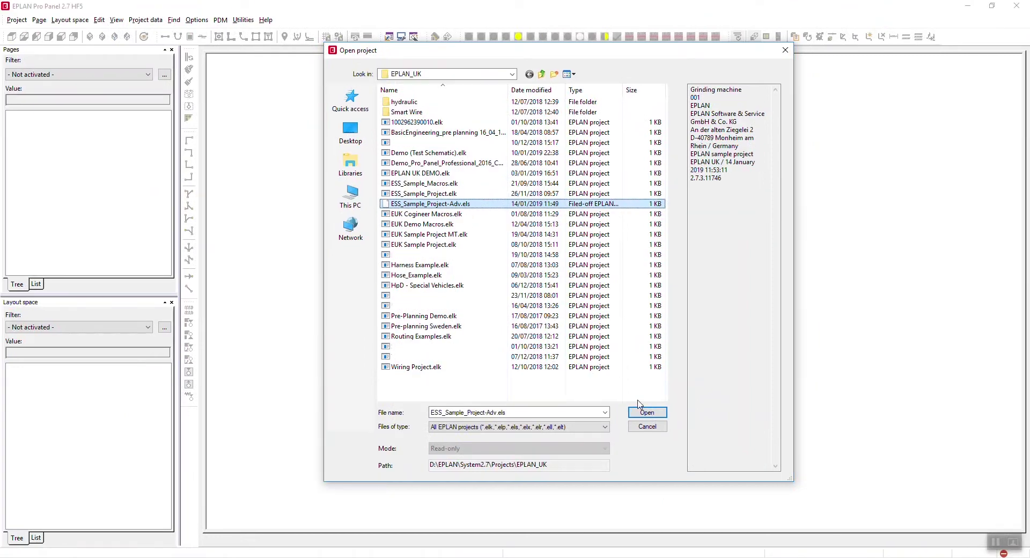
left_click(646, 413)
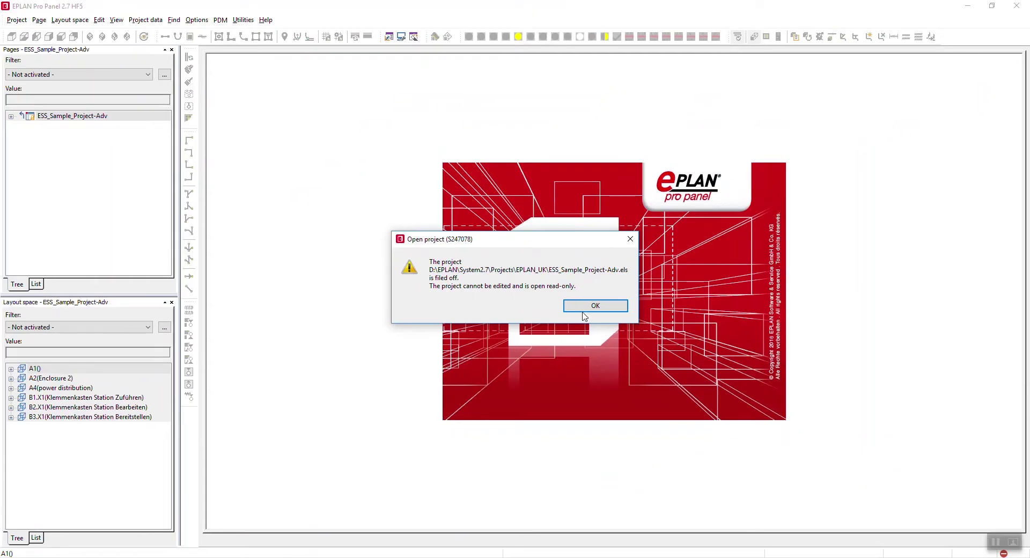
left_click(864, 347)
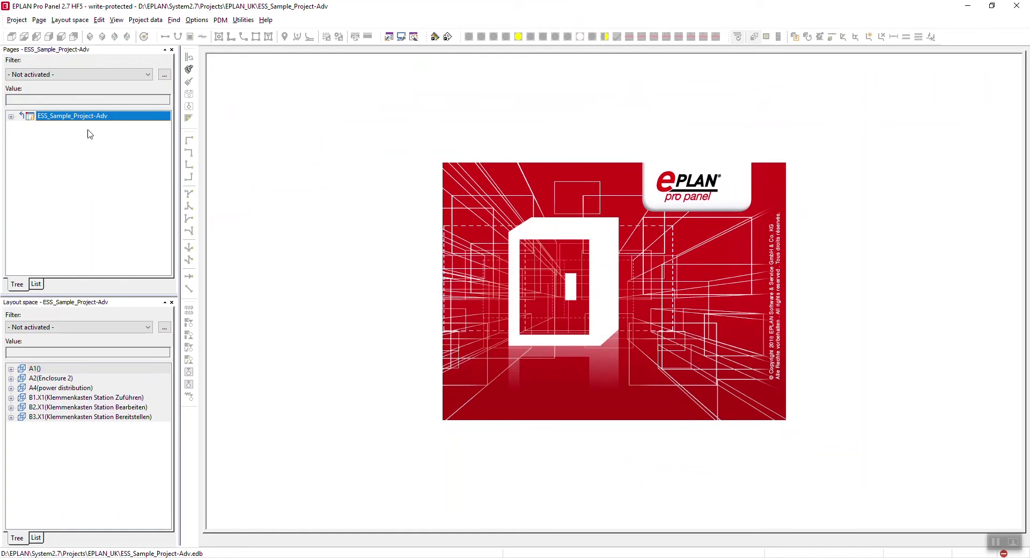
Expand A2 > APB and open the first device tag list page.
left_click(11, 116)
double_click(65, 232)
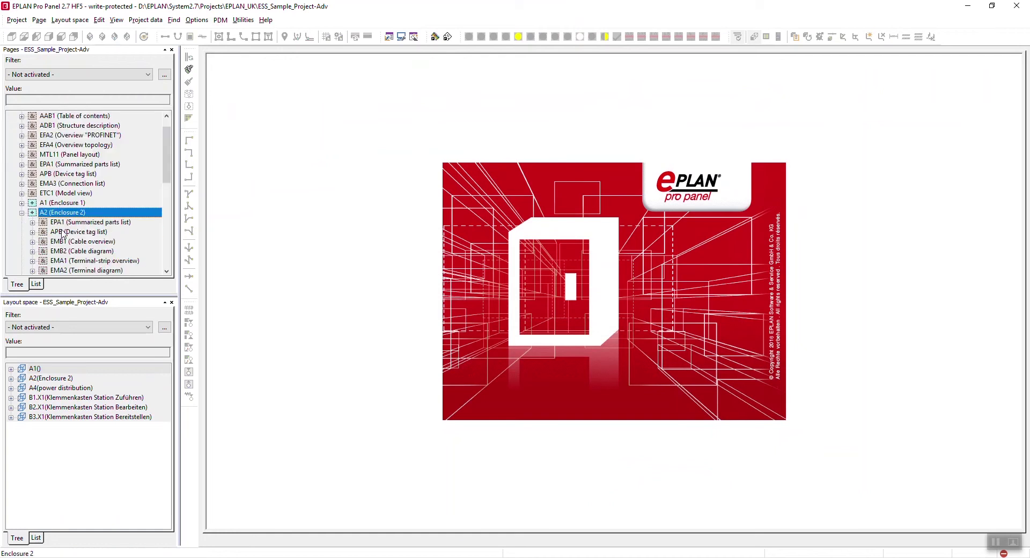
double_click(65, 232)
double_click(70, 242)
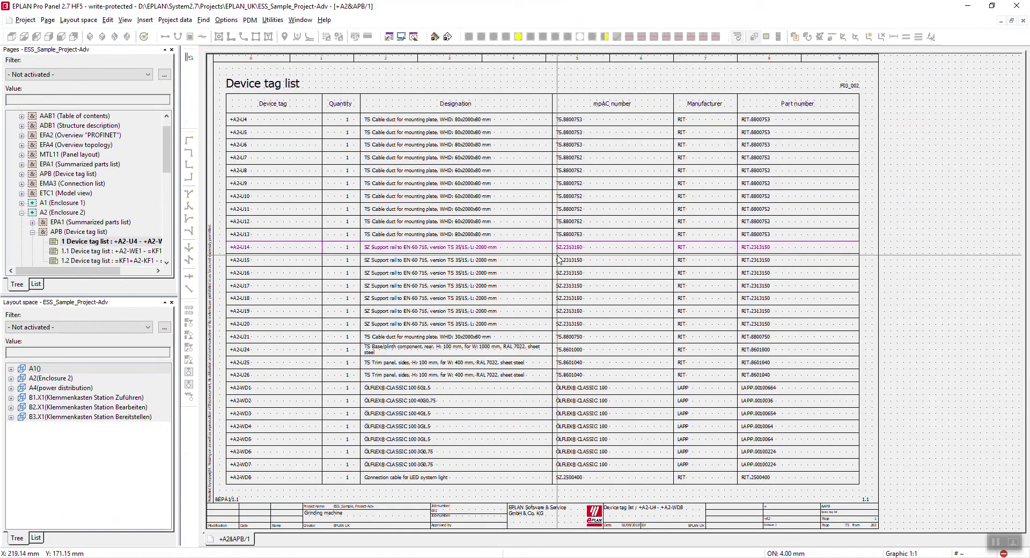
Close the read-only ESS_Sample_Project-Adv project.
scroll(94, 121, "up", 1)
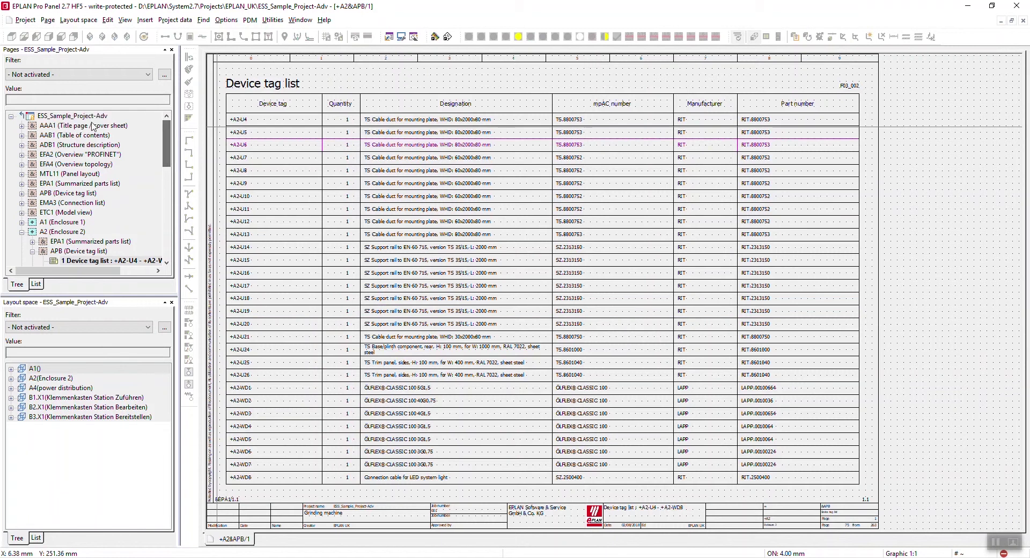
left_click(86, 116)
left_click(25, 20)
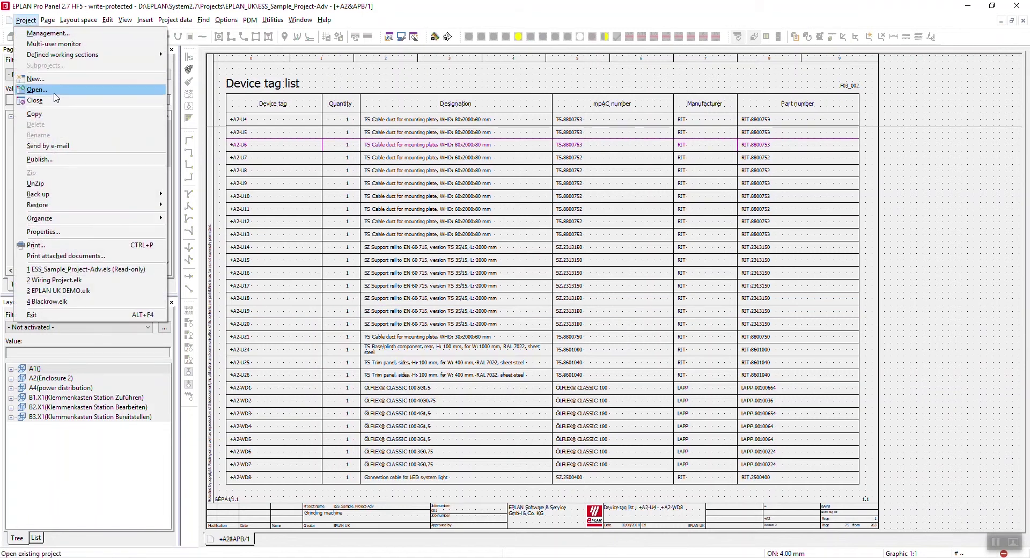
left_click(29, 86)
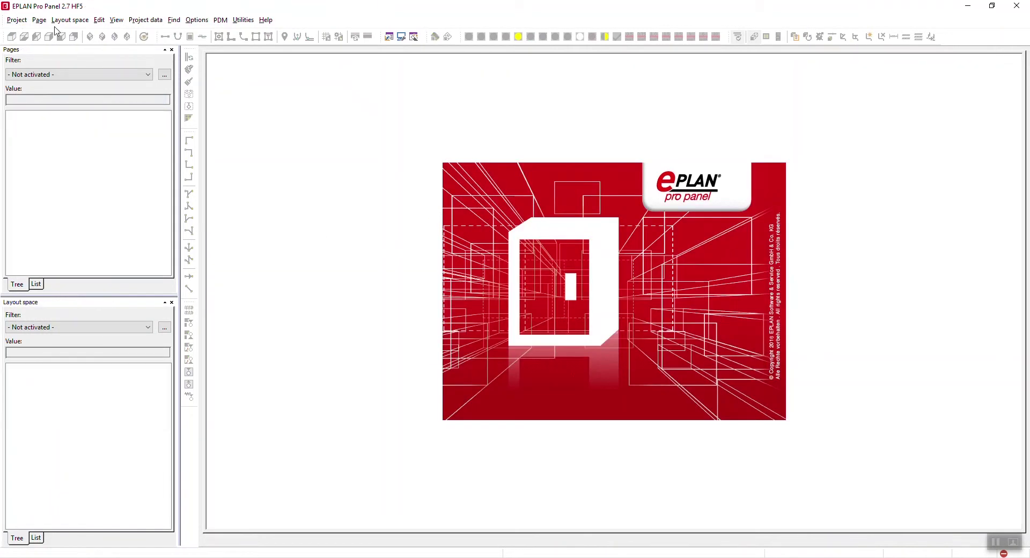
left_click(17, 20)
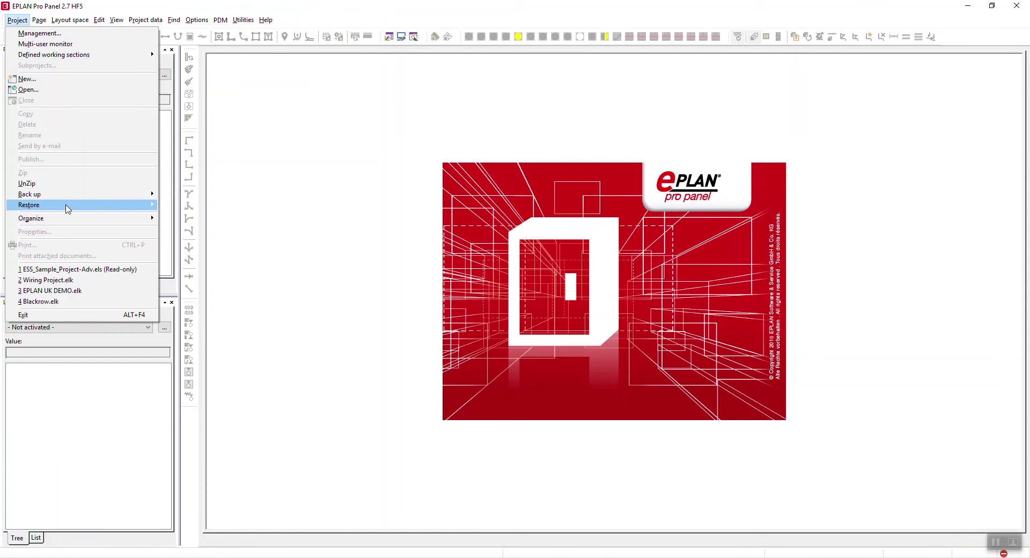
Restore ESS_Sample_Project-Adv.zw1 with target directory USB Drive (E:) > Project Backup and confirm.
mouse_move(64, 205)
left_click(213, 207)
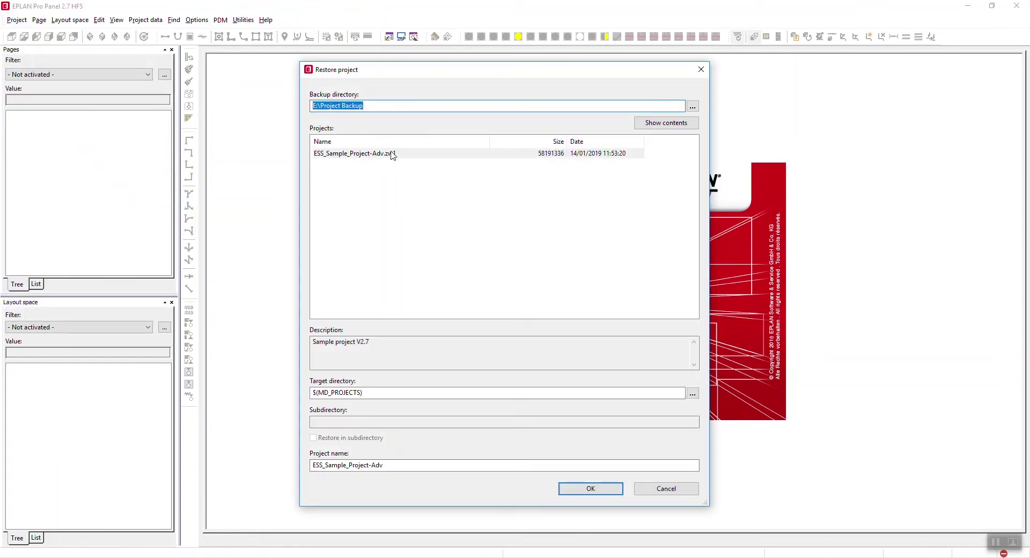
left_click(693, 393)
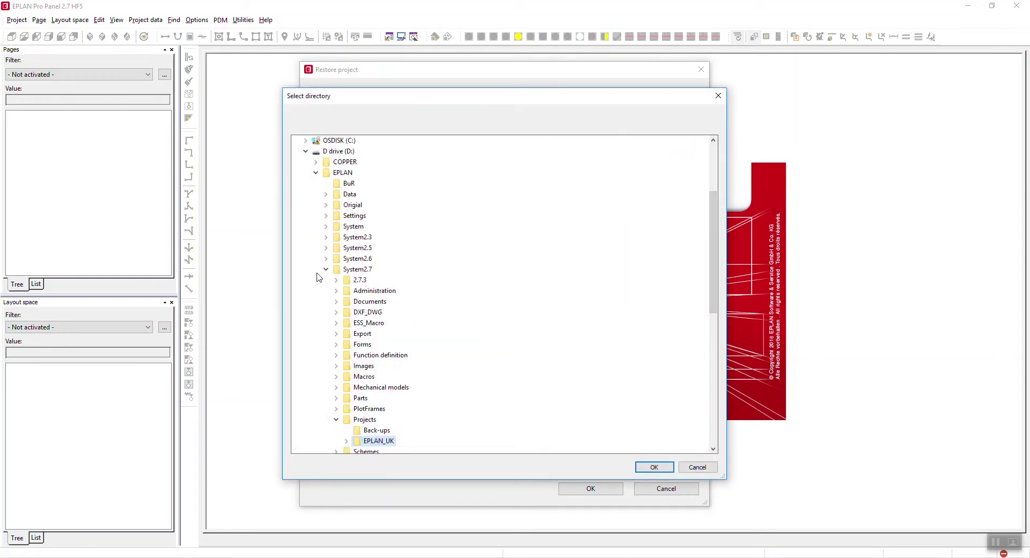
left_click(305, 150)
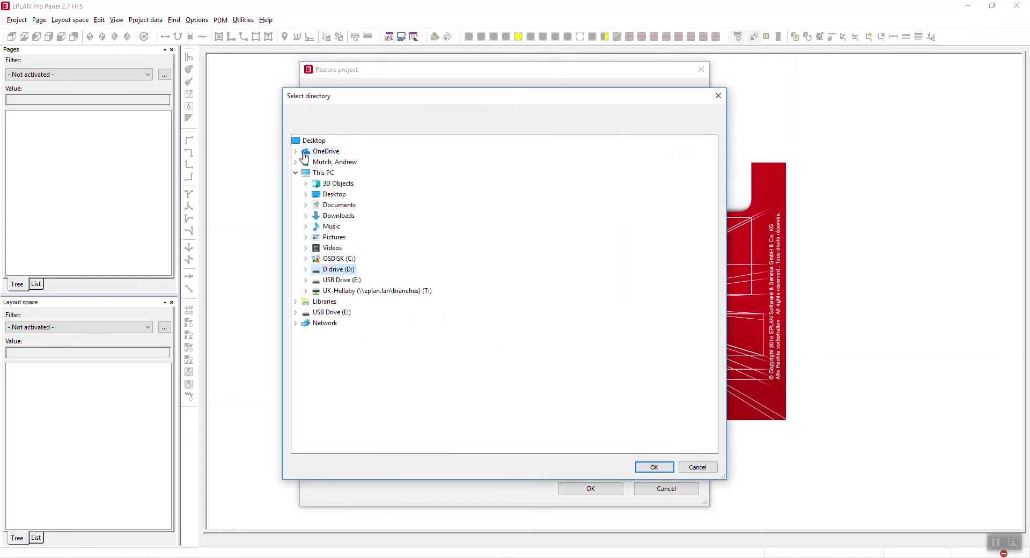
left_click(305, 279)
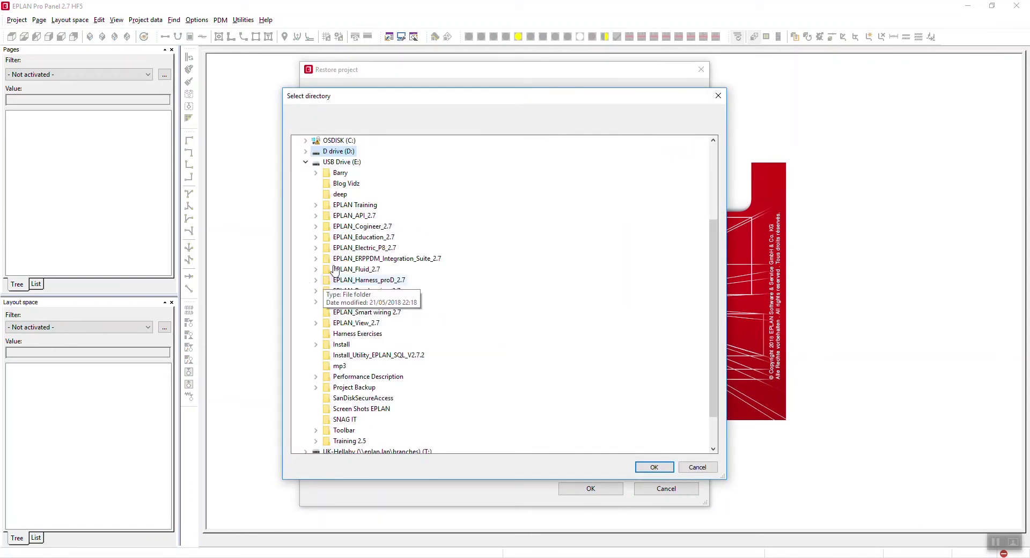
left_click(354, 387)
left_click(658, 469)
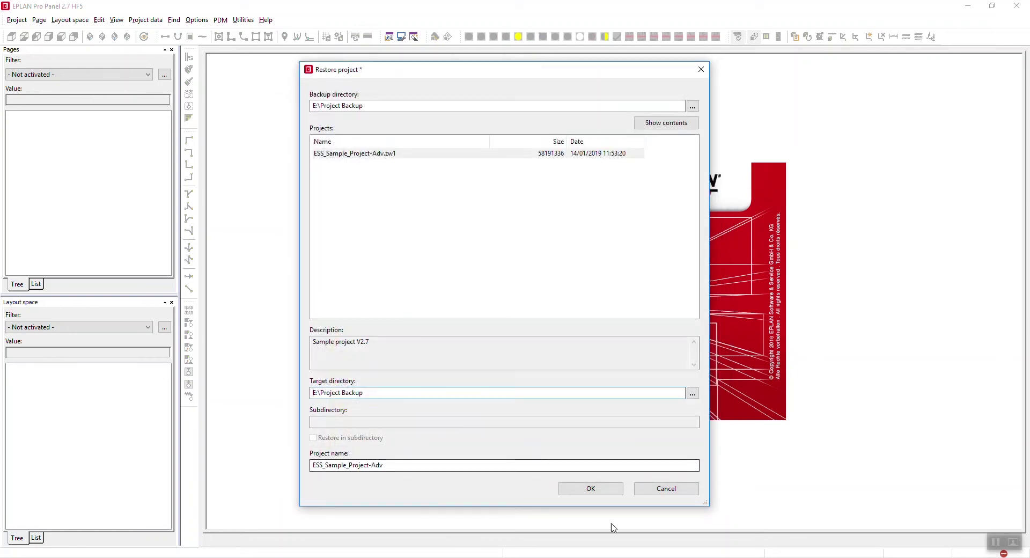
left_click(591, 489)
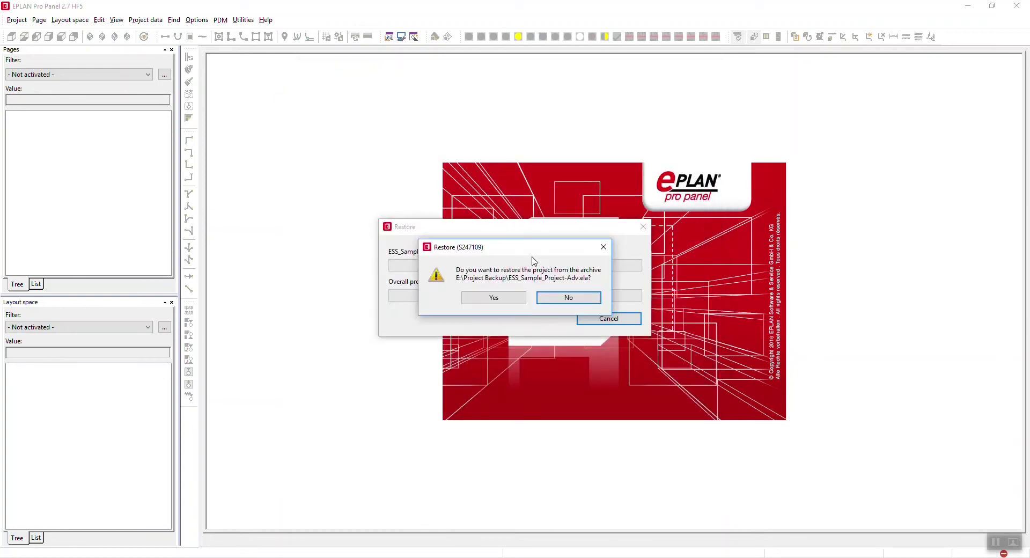
left_click(513, 299)
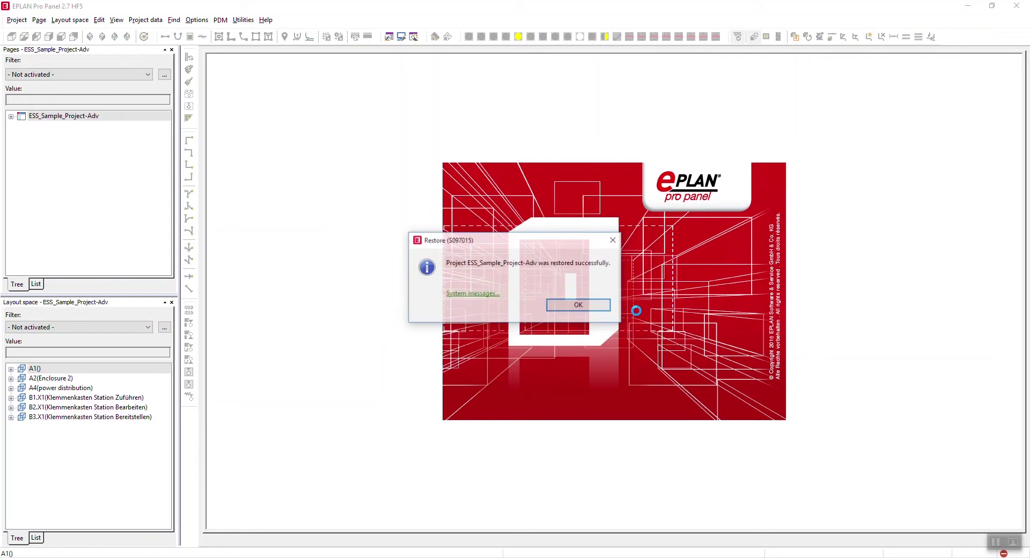
Acknowledge the successful restore message for ESS_Sample_Project-Adv.
left_click(567, 302)
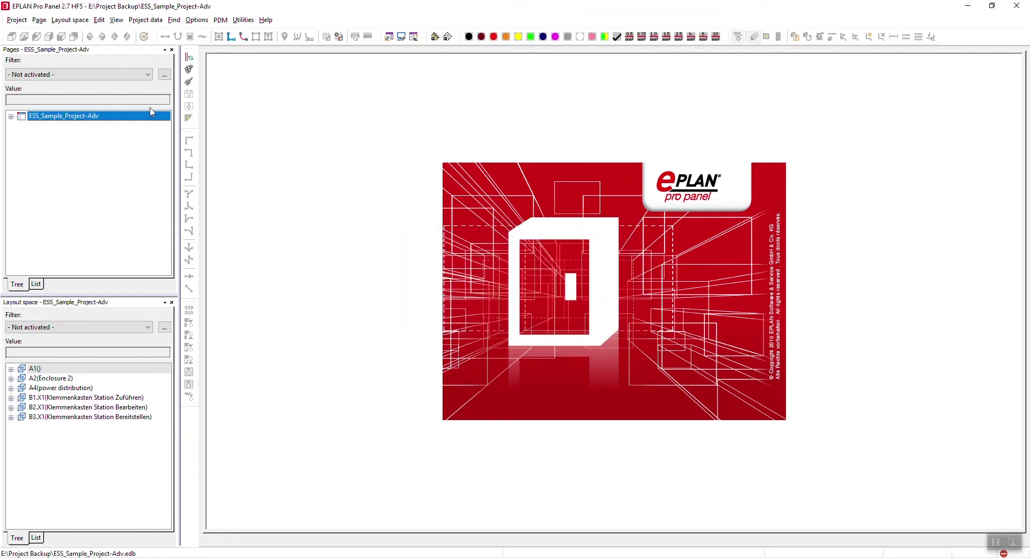
left_click(17, 19)
Set the project's Commission <10014> property to IG.
left_click(35, 231)
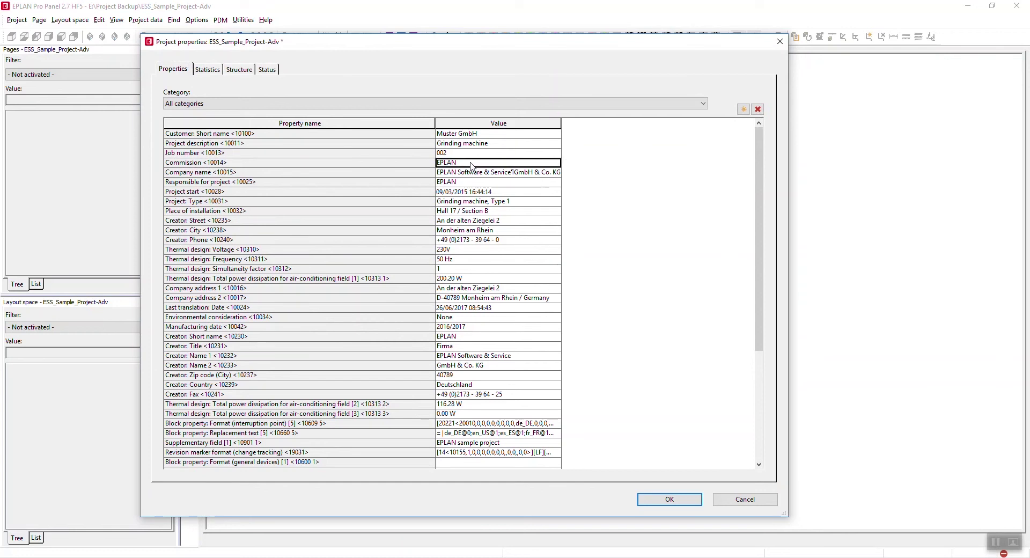
type("IG")
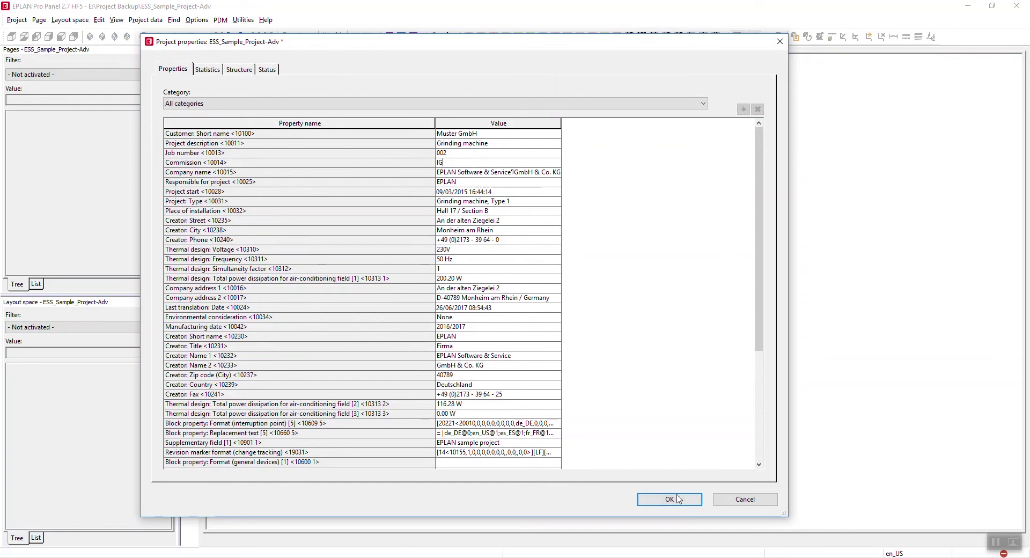
left_click(670, 499)
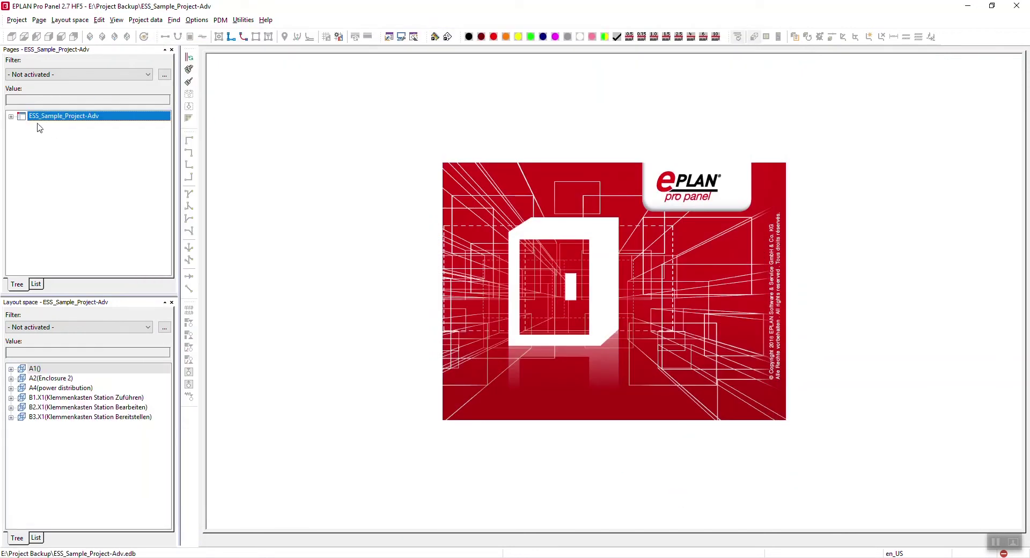
Expand AAA1 and open the 1 Title page / cover sheet to check Commission IG.
left_click(11, 117)
left_click(45, 126)
left_click(21, 126)
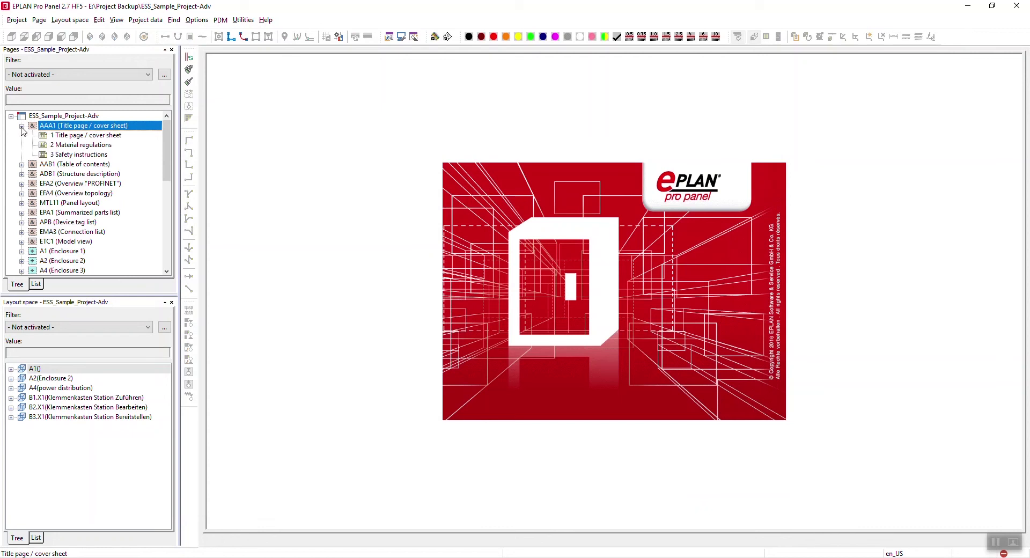
double_click(81, 136)
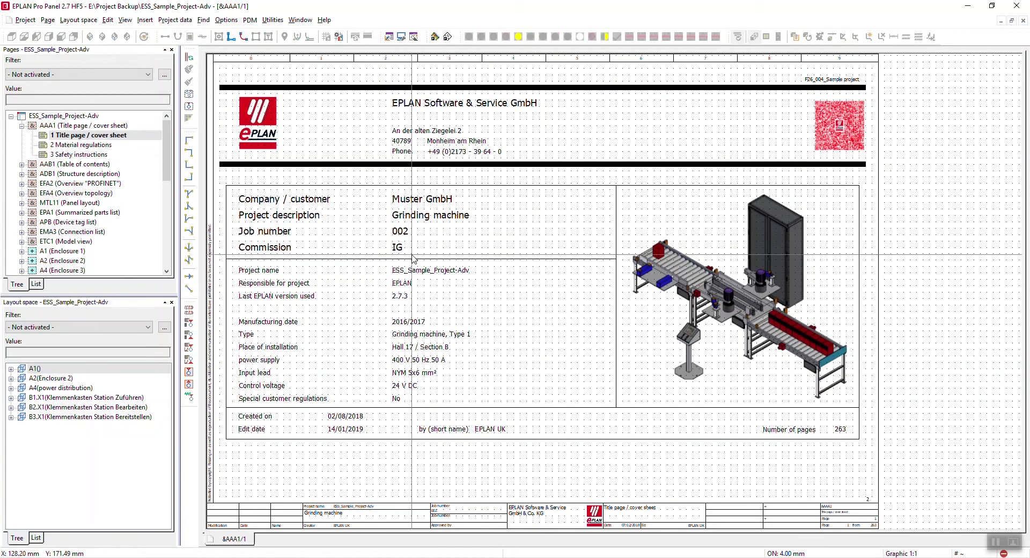
left_click(25, 20)
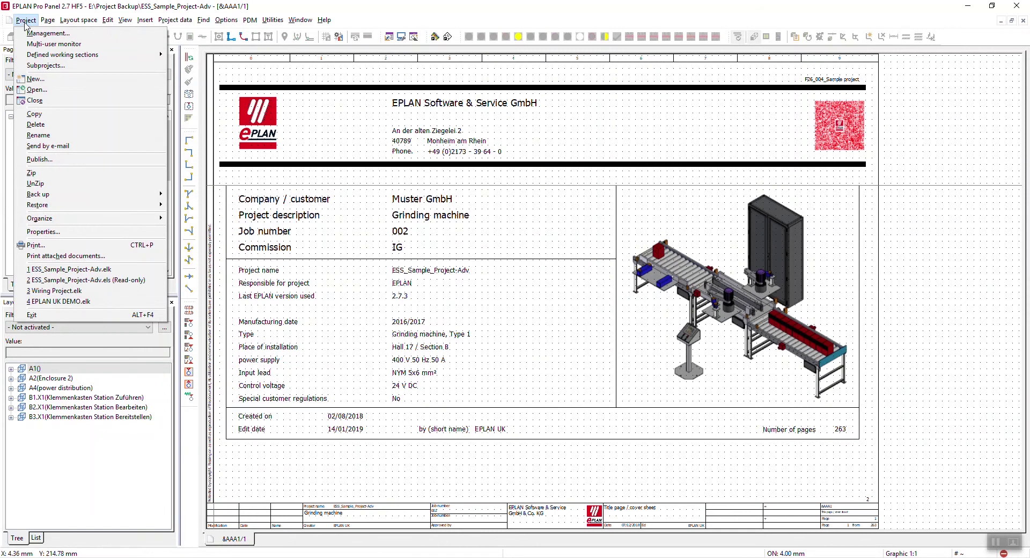
Run Project backup, confirming the overwrite, directory notice and medium prompts, then acknowledge success.
mouse_move(96, 199)
left_click(190, 194)
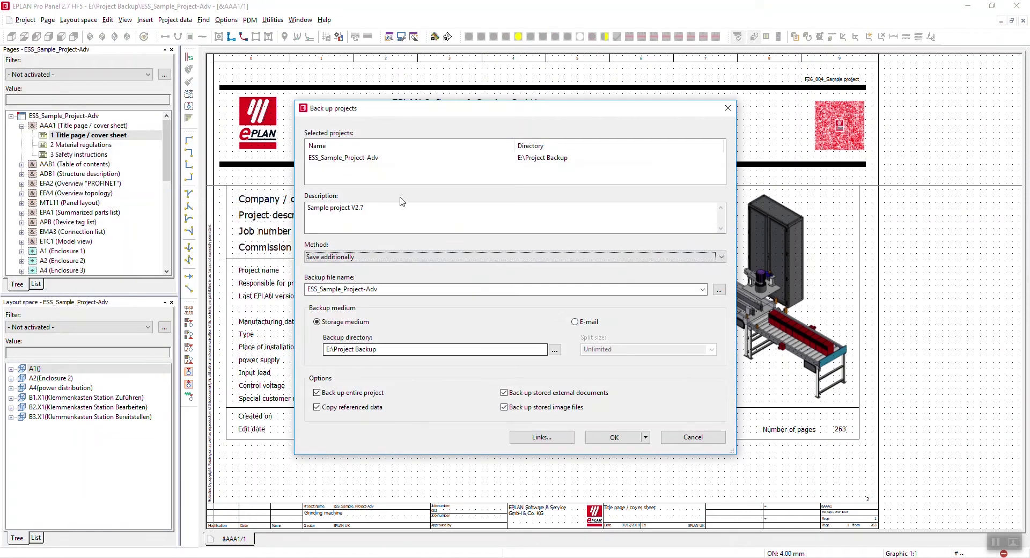
left_click(602, 445)
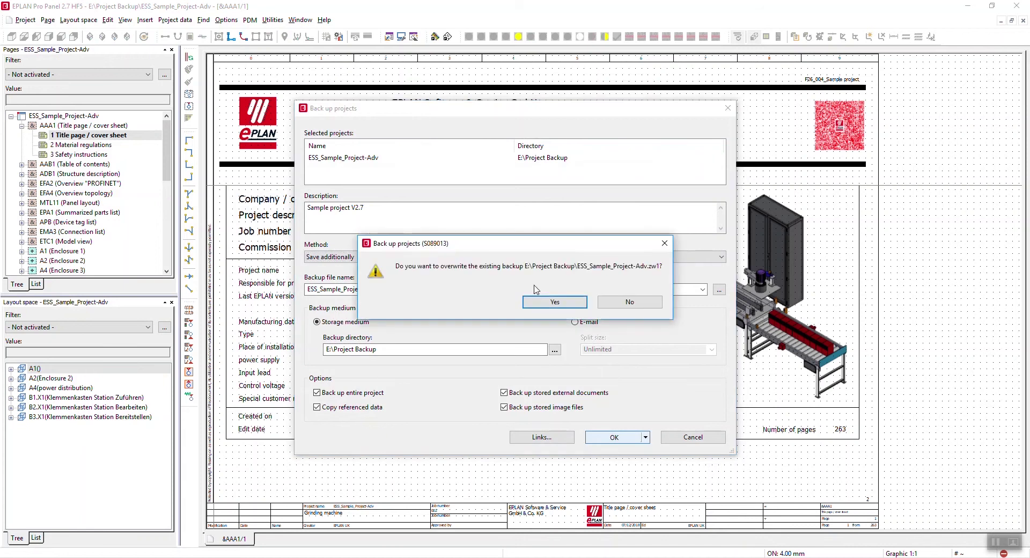
left_click(547, 302)
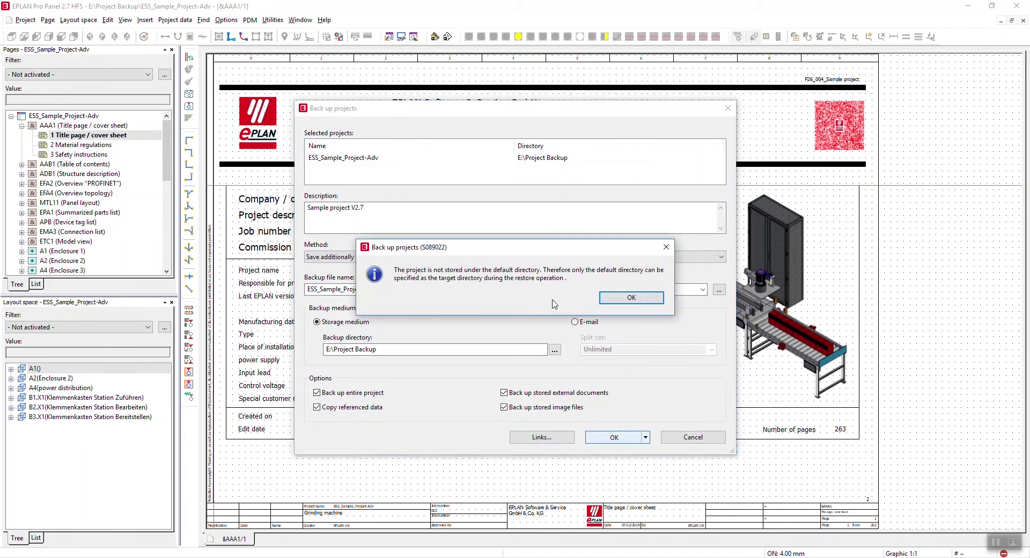
left_click(615, 302)
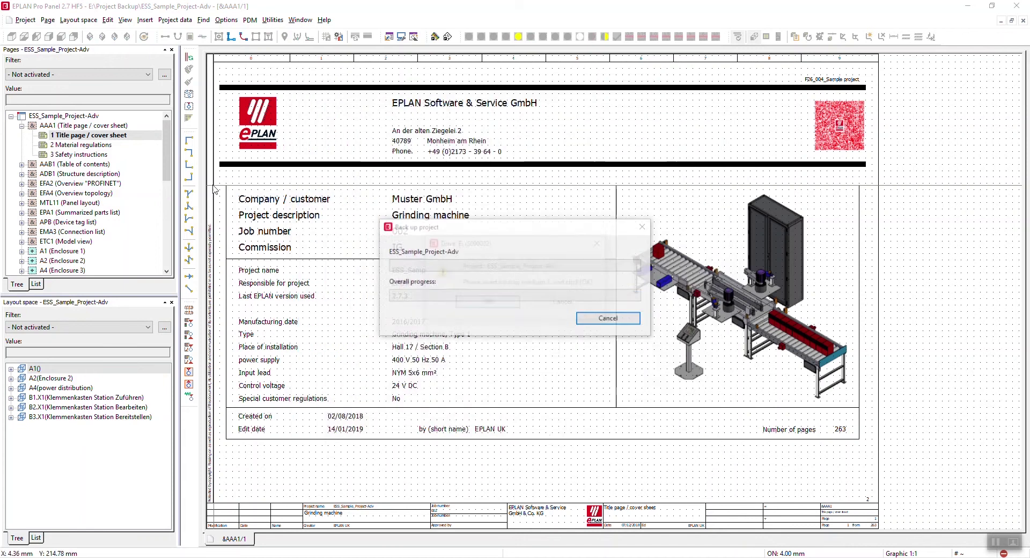
left_click(472, 303)
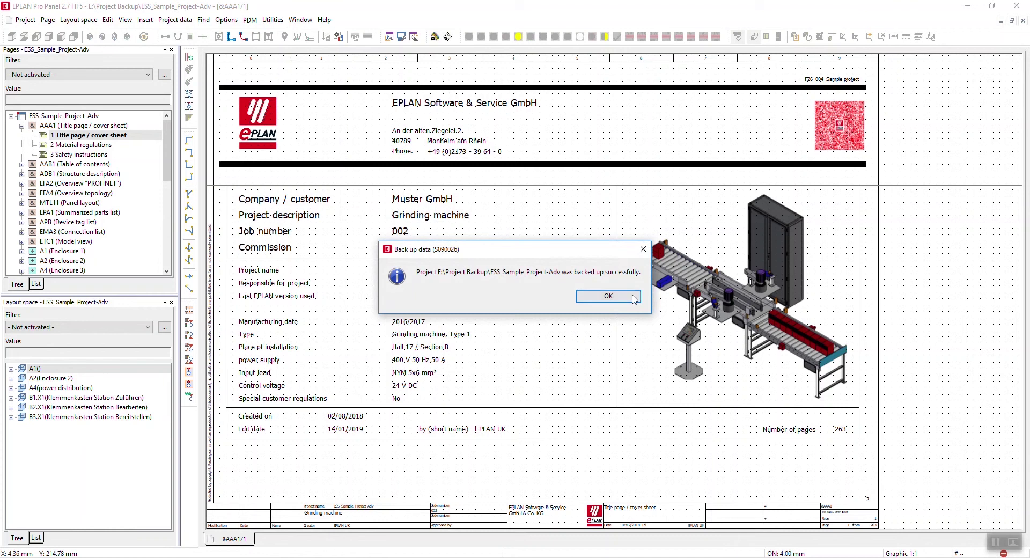
left_click(609, 295)
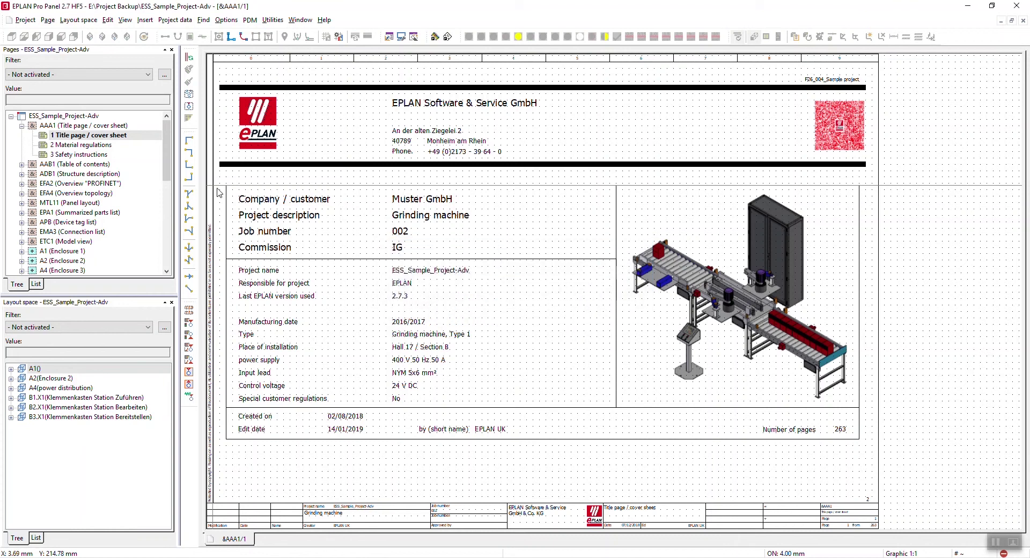
left_click(49, 115)
Close the project and open the Restore project dialog.
left_click(26, 19)
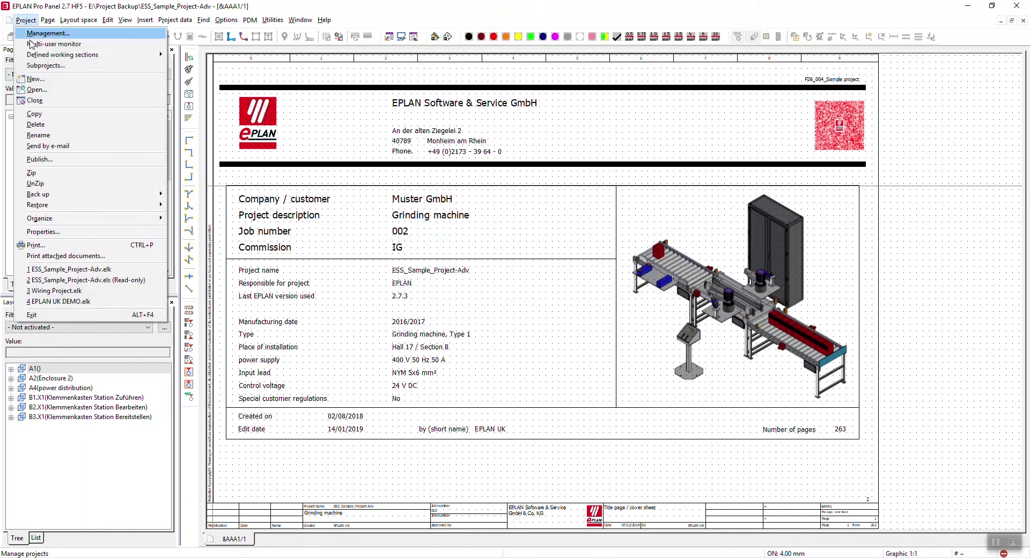
left_click(49, 102)
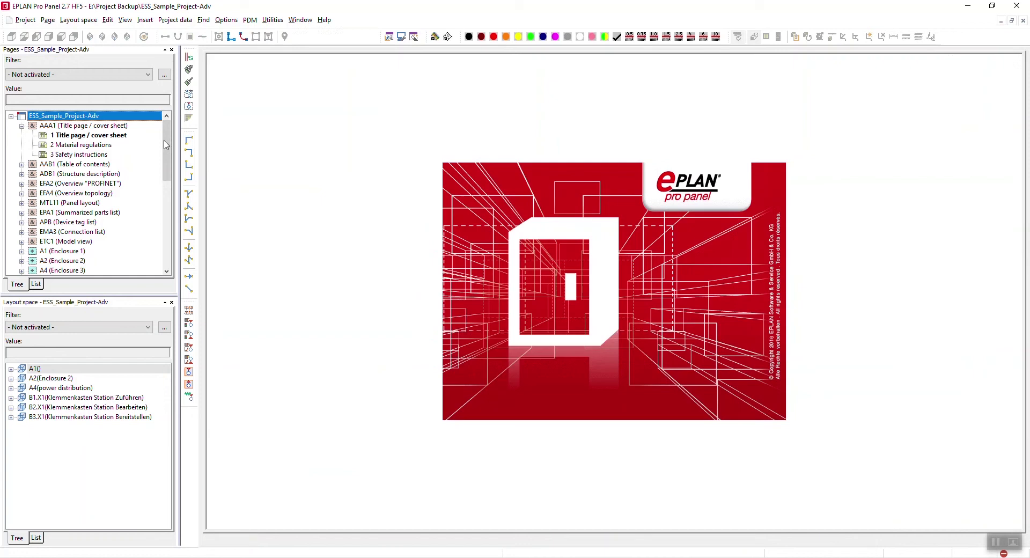
left_click(17, 20)
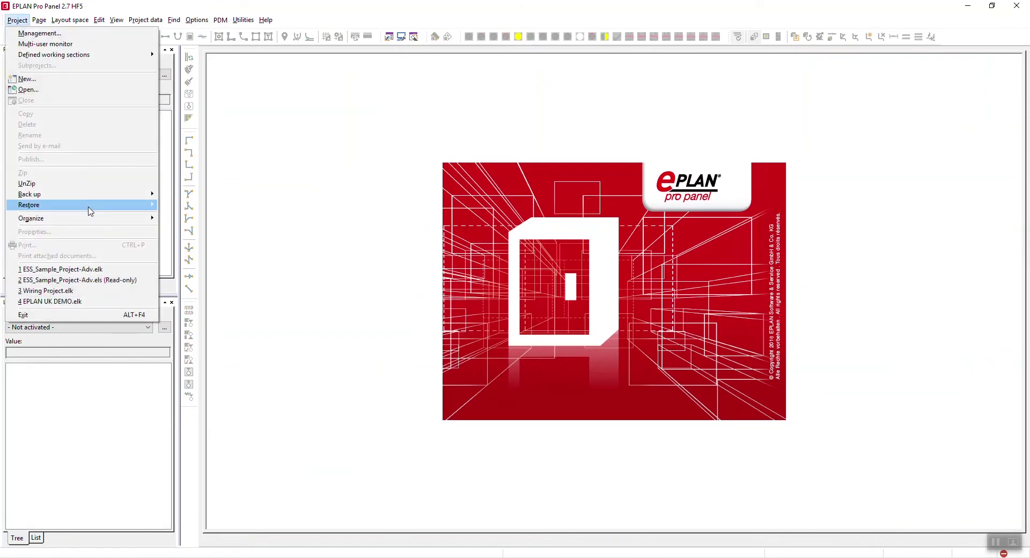
mouse_move(89, 207)
left_click(199, 205)
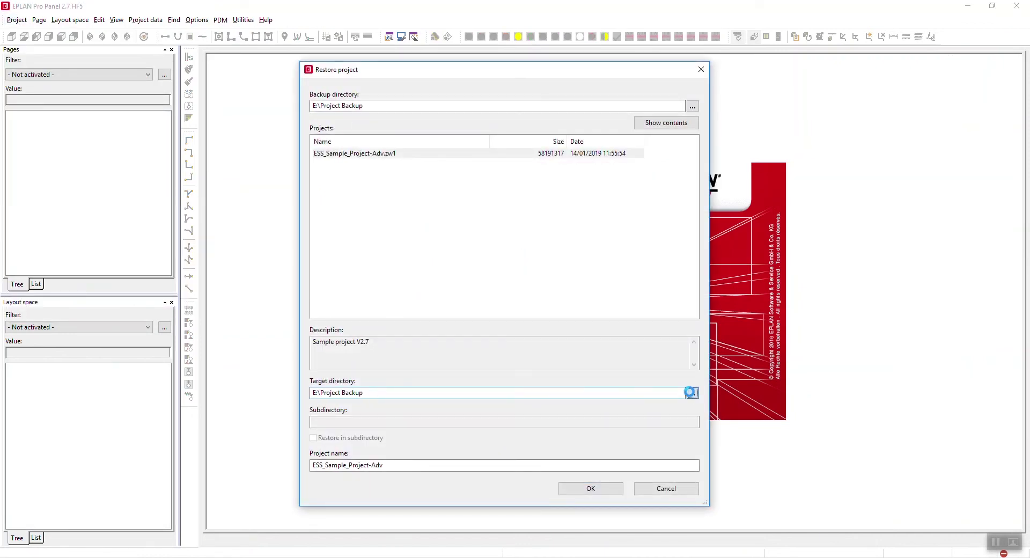
Set the restore target directory to D:\EPLAN\System2.7\Projects ($(MD_PROJECTS)).
left_click(693, 394)
scroll(333, 237, "up", 2)
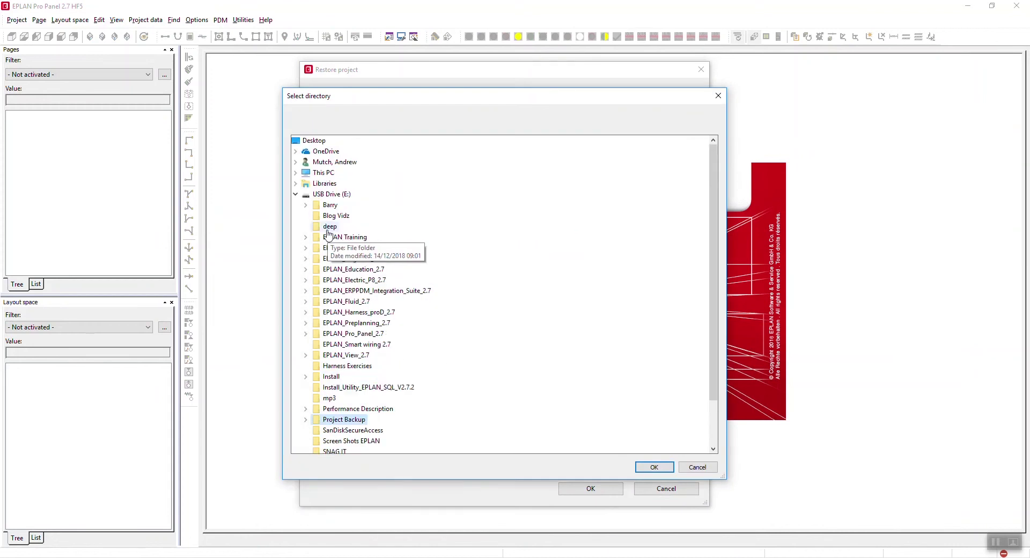
left_click(296, 194)
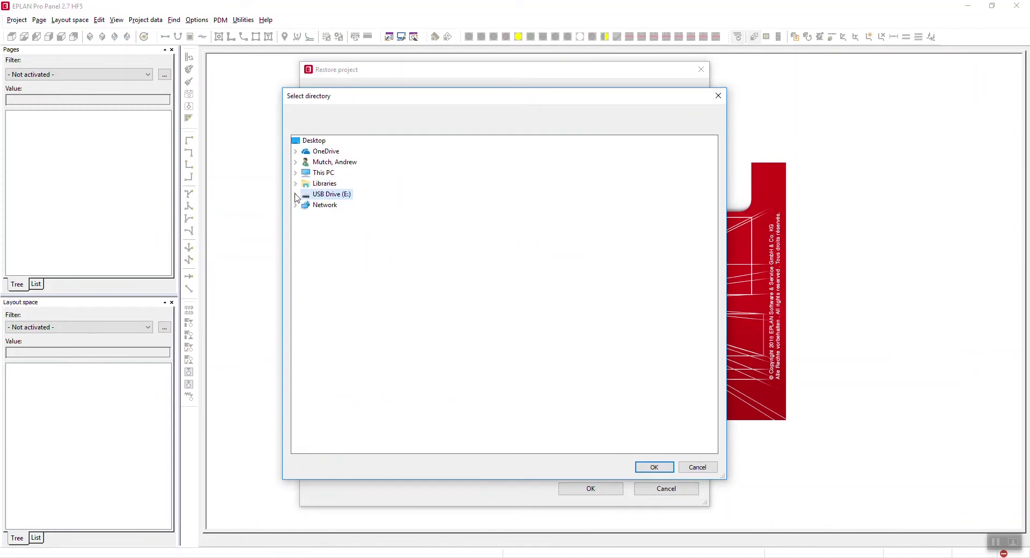
left_click(296, 173)
double_click(339, 269)
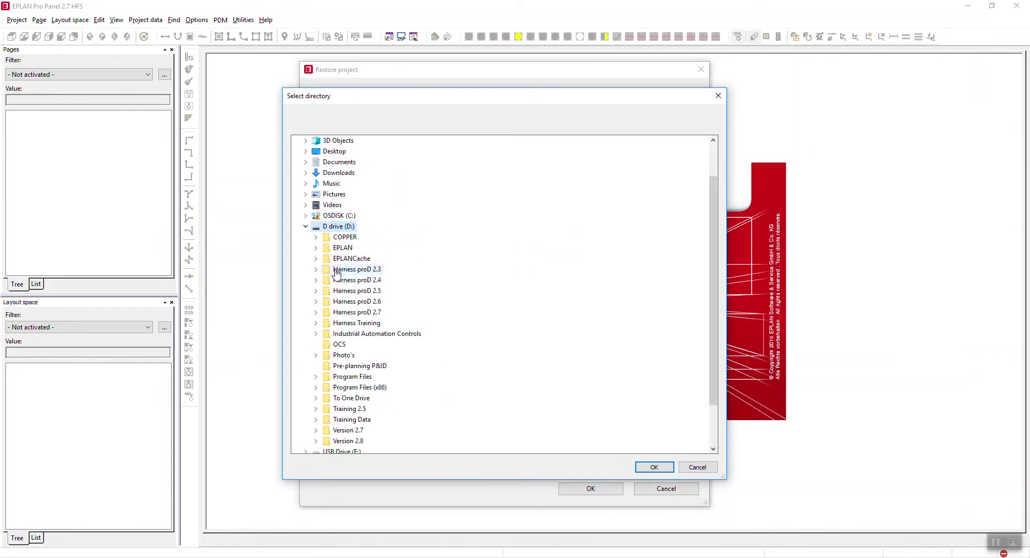
double_click(343, 248)
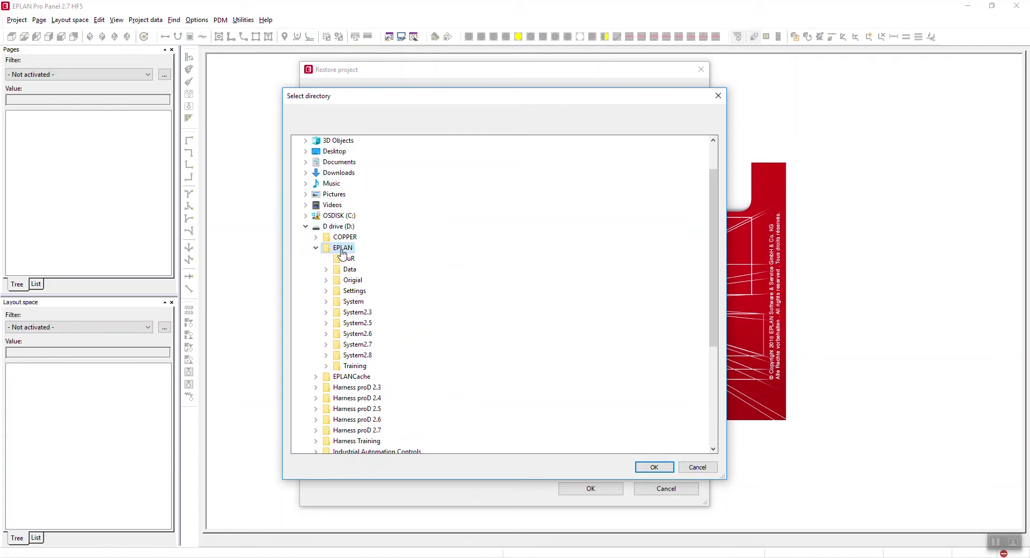
double_click(357, 345)
double_click(366, 377)
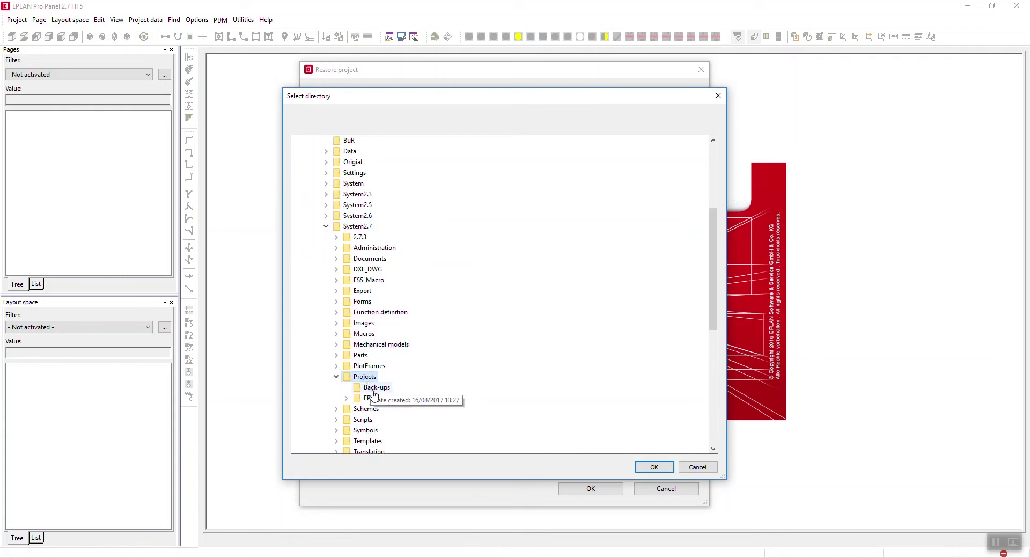
double_click(371, 398)
left_click(655, 467)
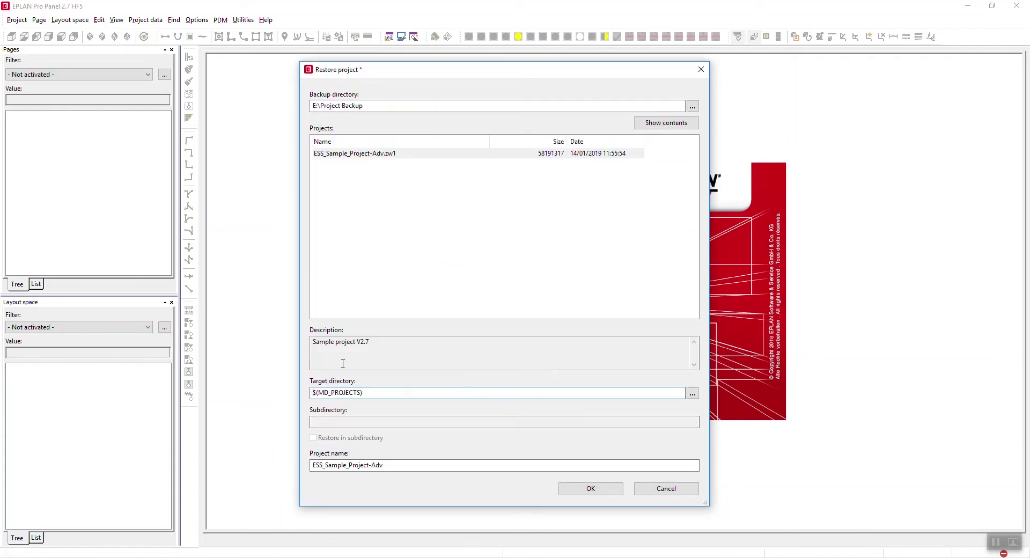
Restore ESS_Sample_Project-Adv into D:\EPLAN\System2.7\Projects\EPLAN_UK, overwriting the existing project there.
left_click(612, 492)
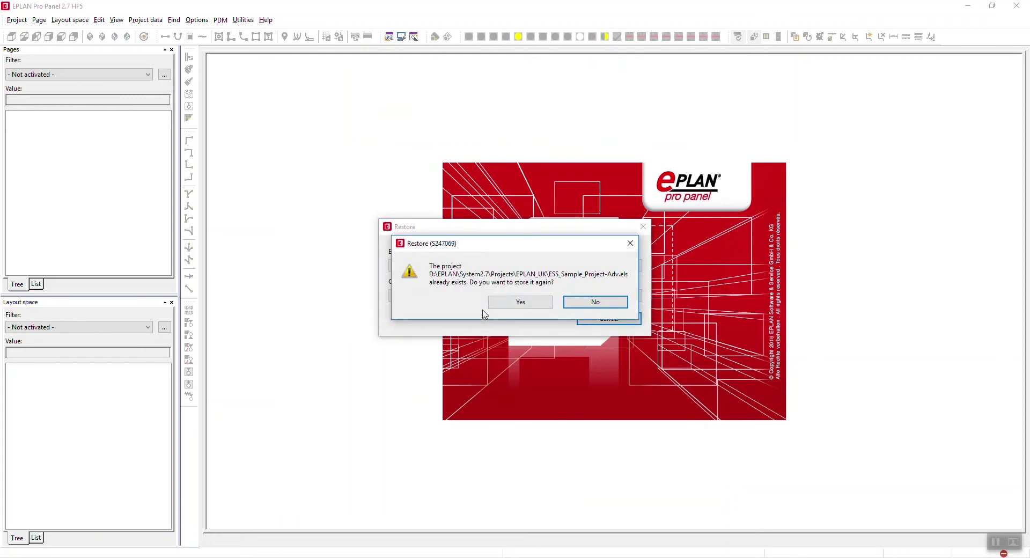
left_click(520, 304)
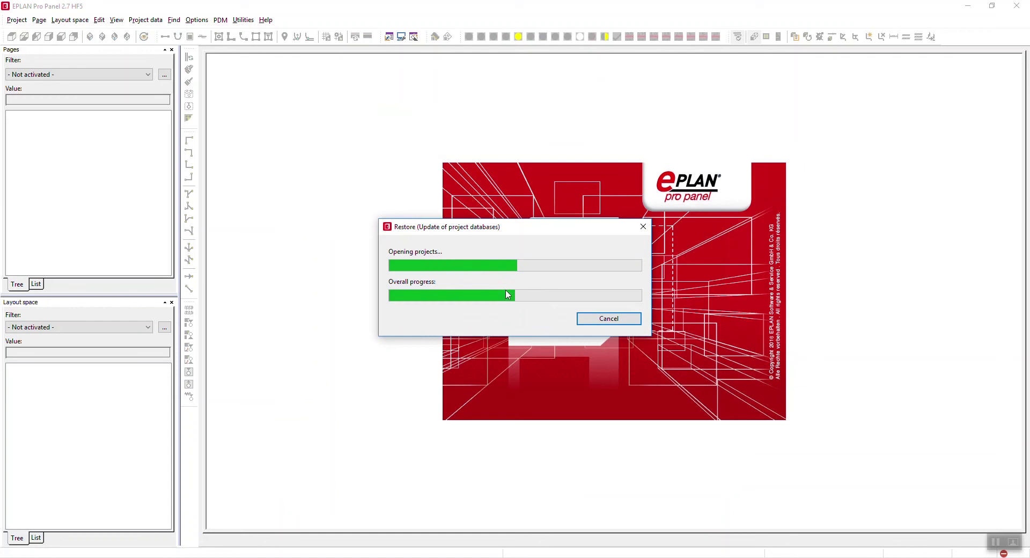
left_click(564, 305)
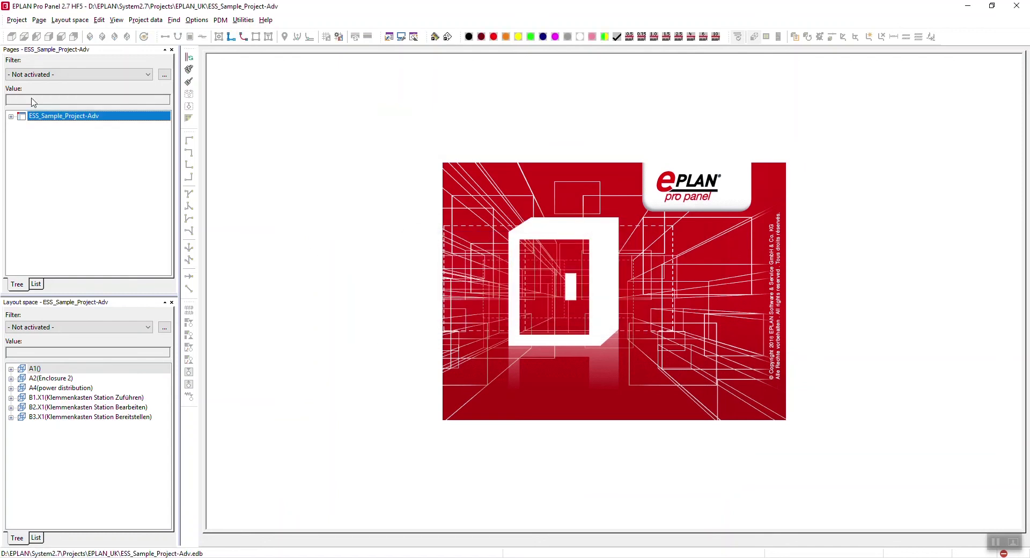
Open AAA1's '1 Title page / cover sheet' and zoom in to verify Commission reads IG.
left_click(11, 116)
left_click(22, 125)
double_click(88, 136)
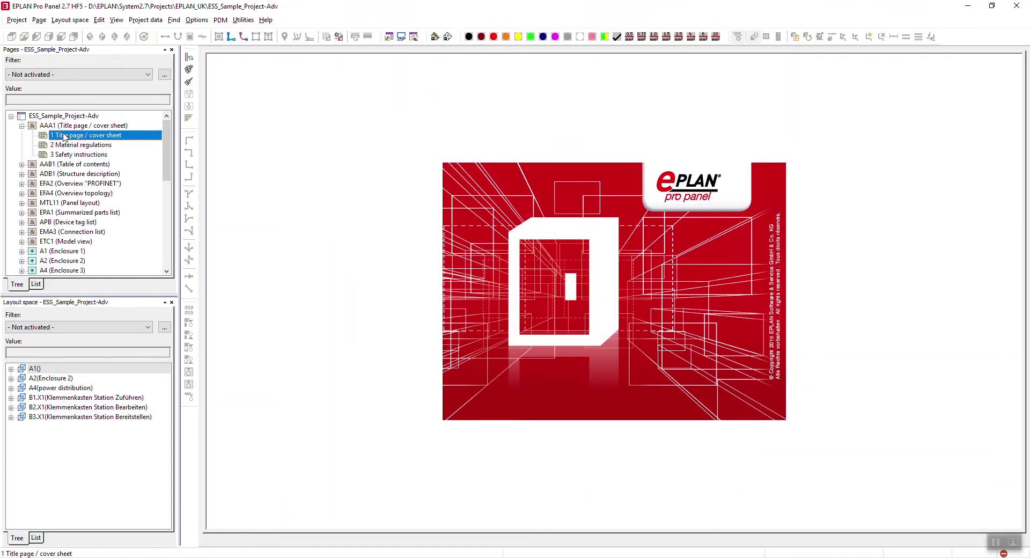
scroll(400, 241, "up", 1)
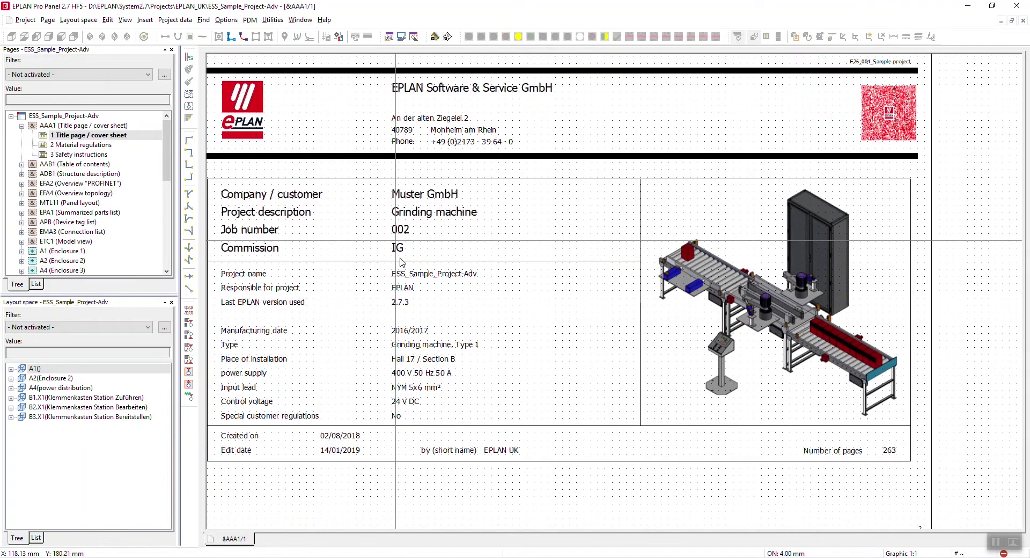
scroll(401, 262, "up", 5)
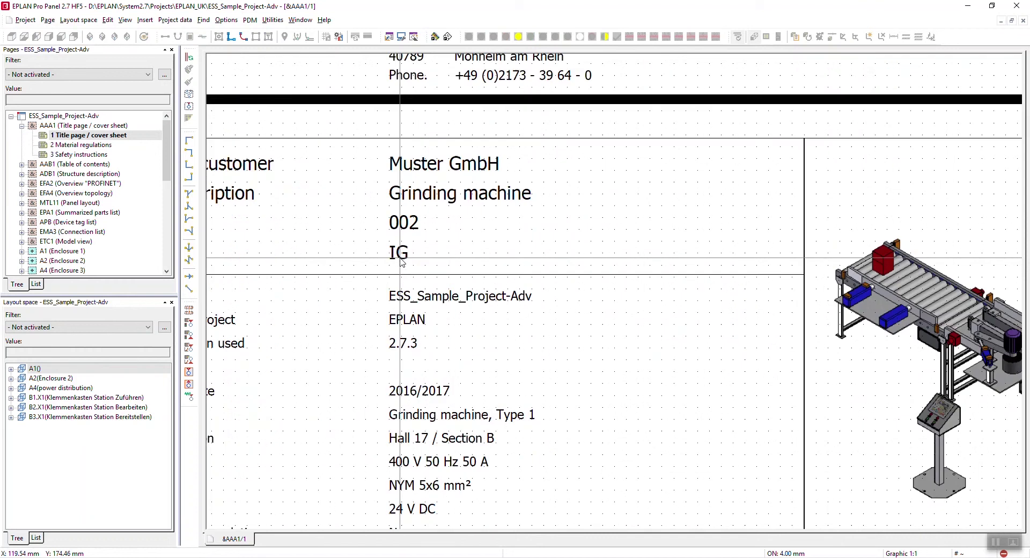